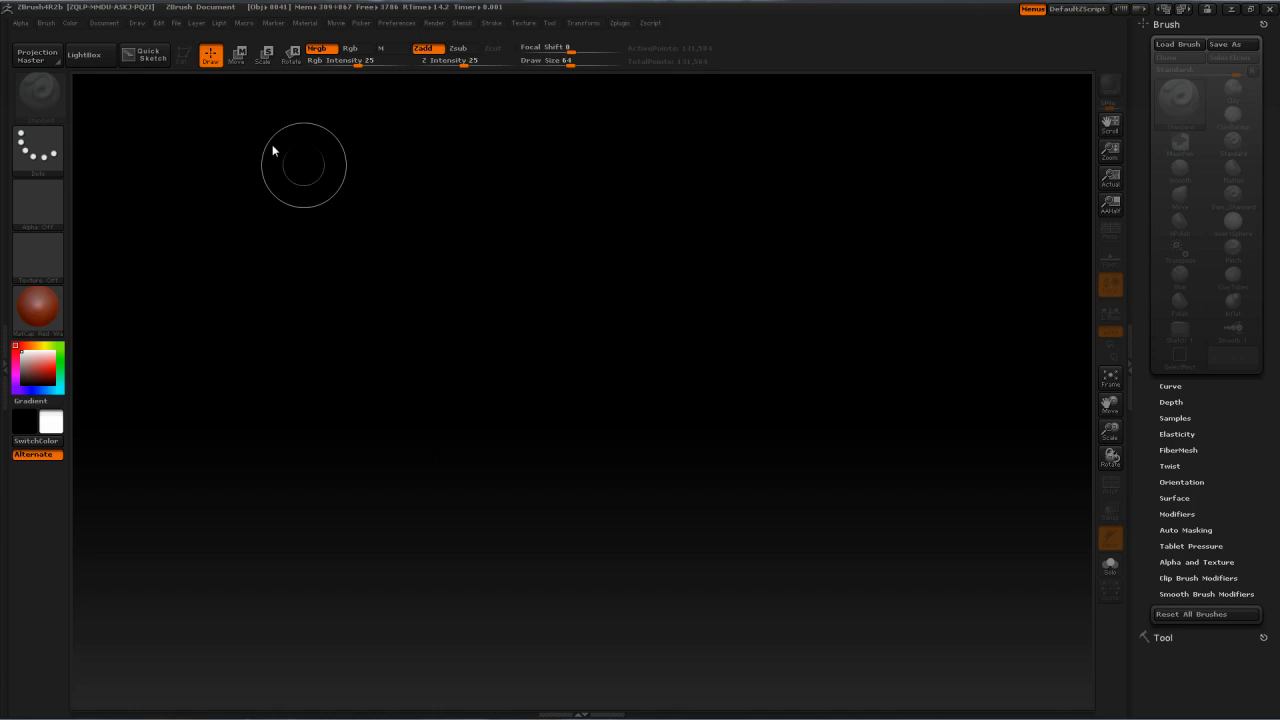
Step: Turn off the document's constrained proportions and resize it to a width and height of 1024, accepting the non-undoable resize
click(112, 23)
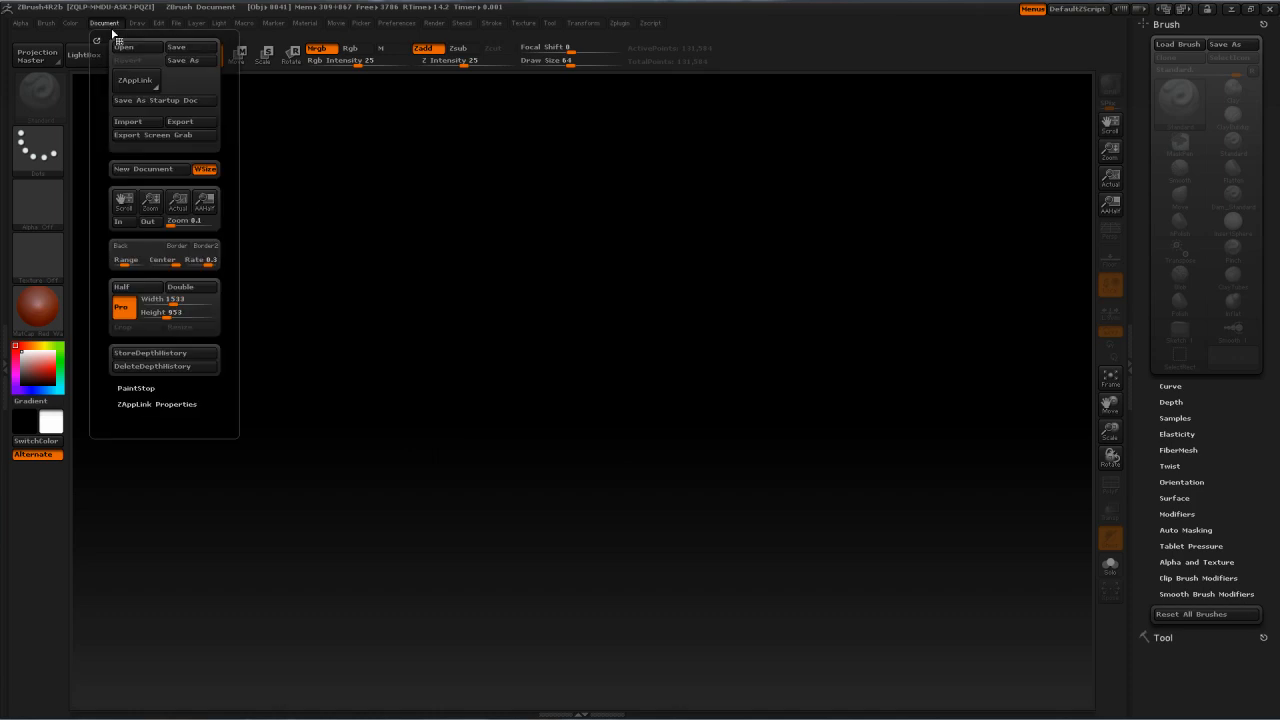
click(124, 309)
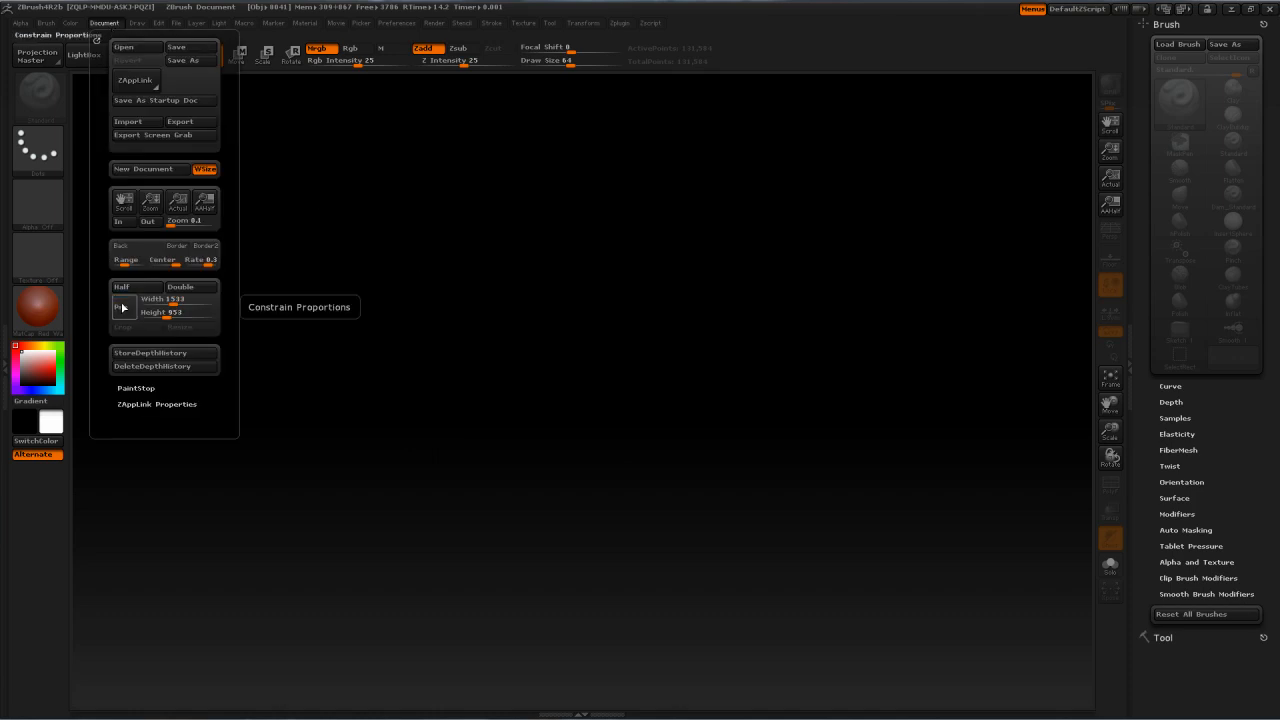
click(172, 300)
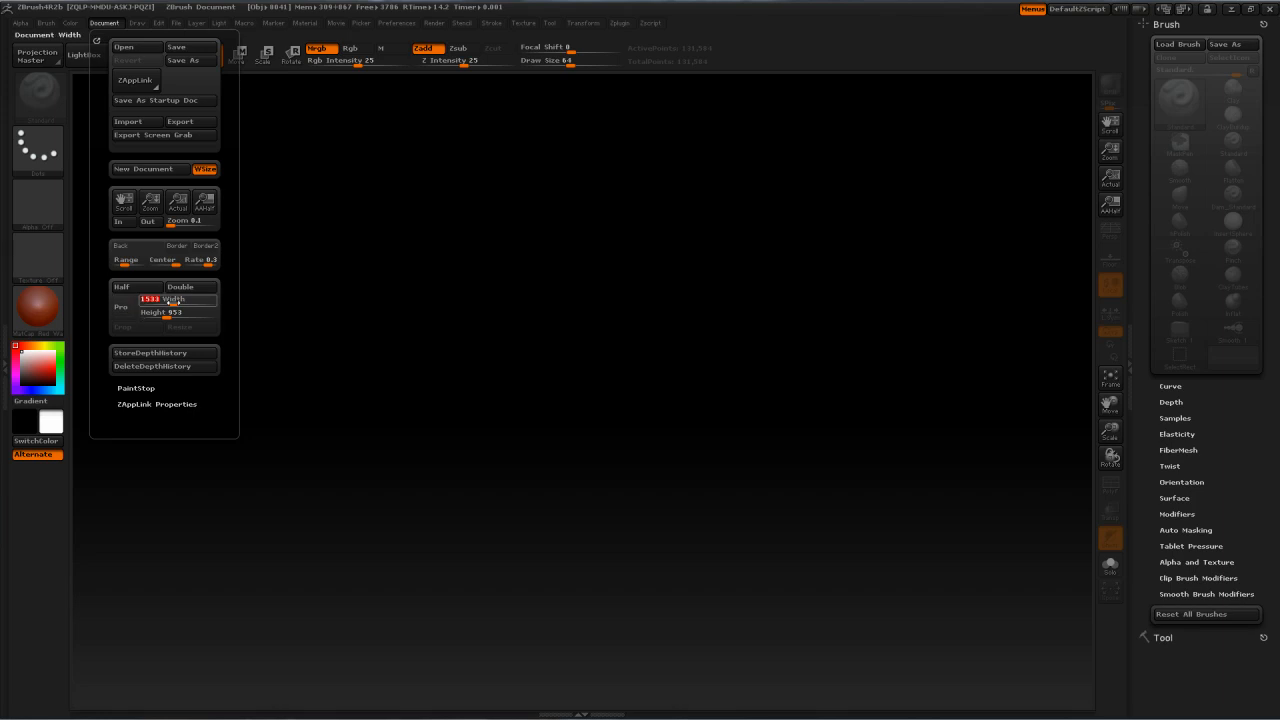
text(10)
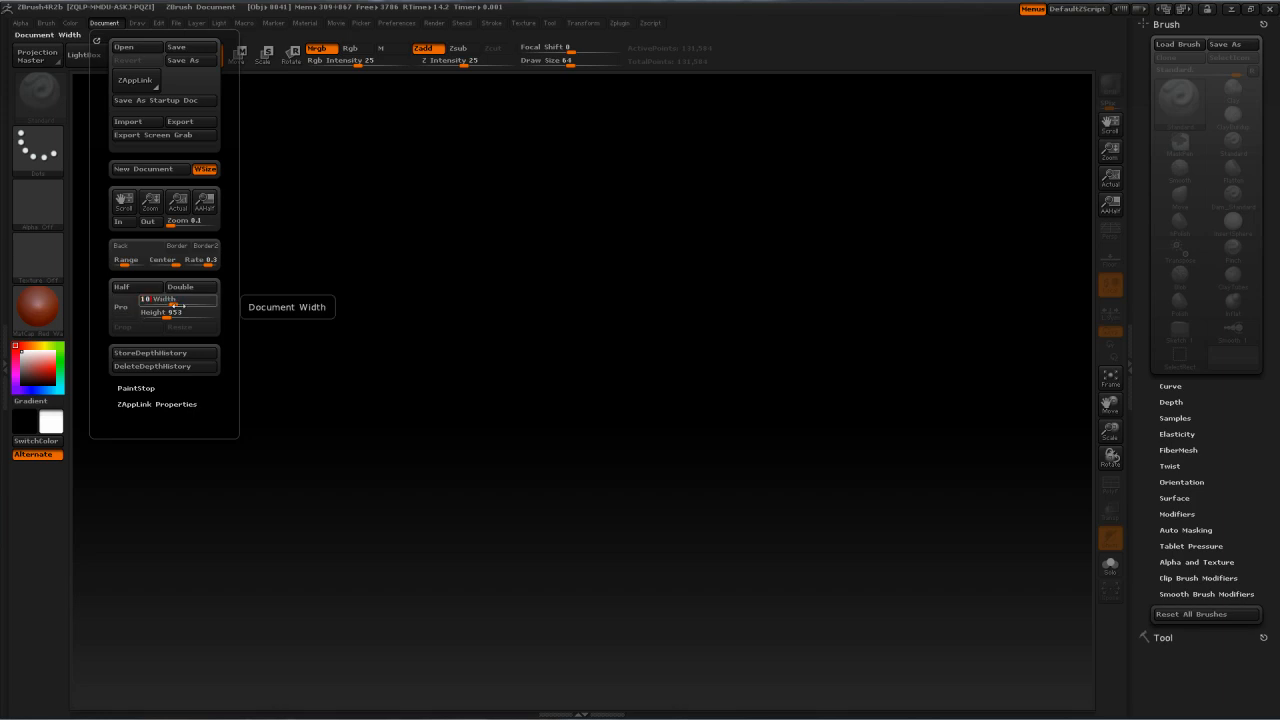
text(24)
key(Tab)
text(10)
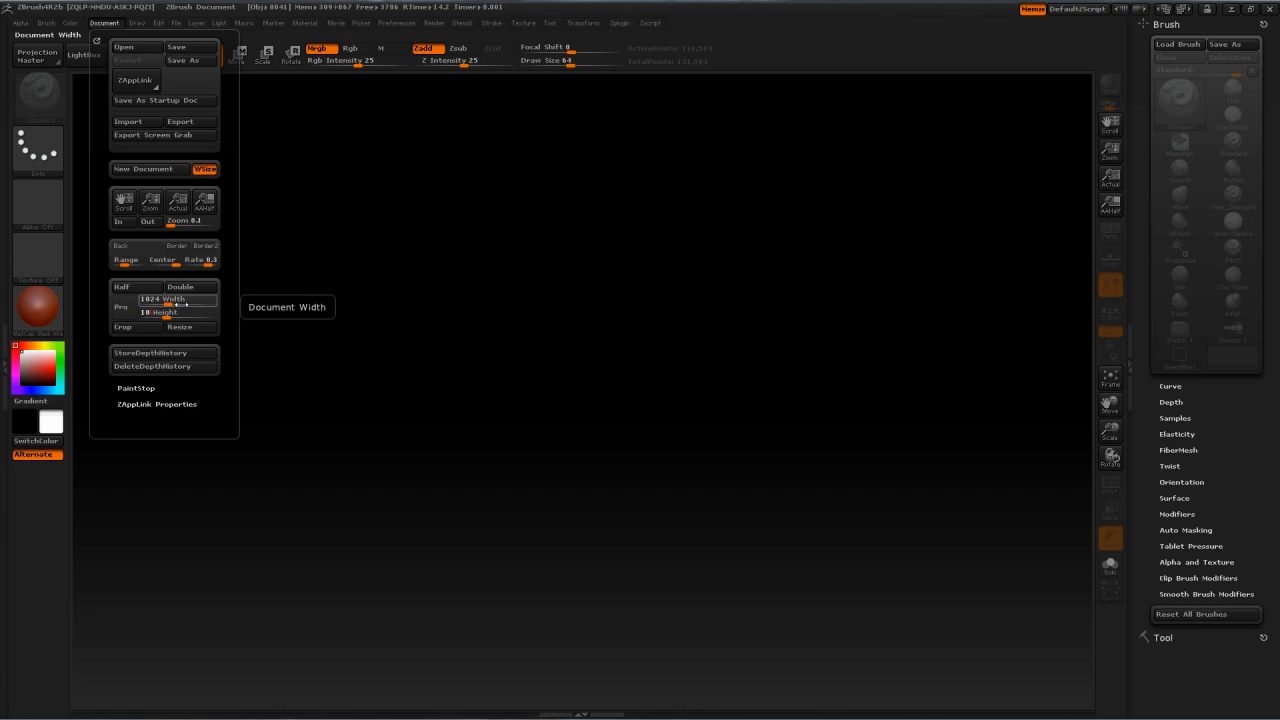
text(24)
click(180, 327)
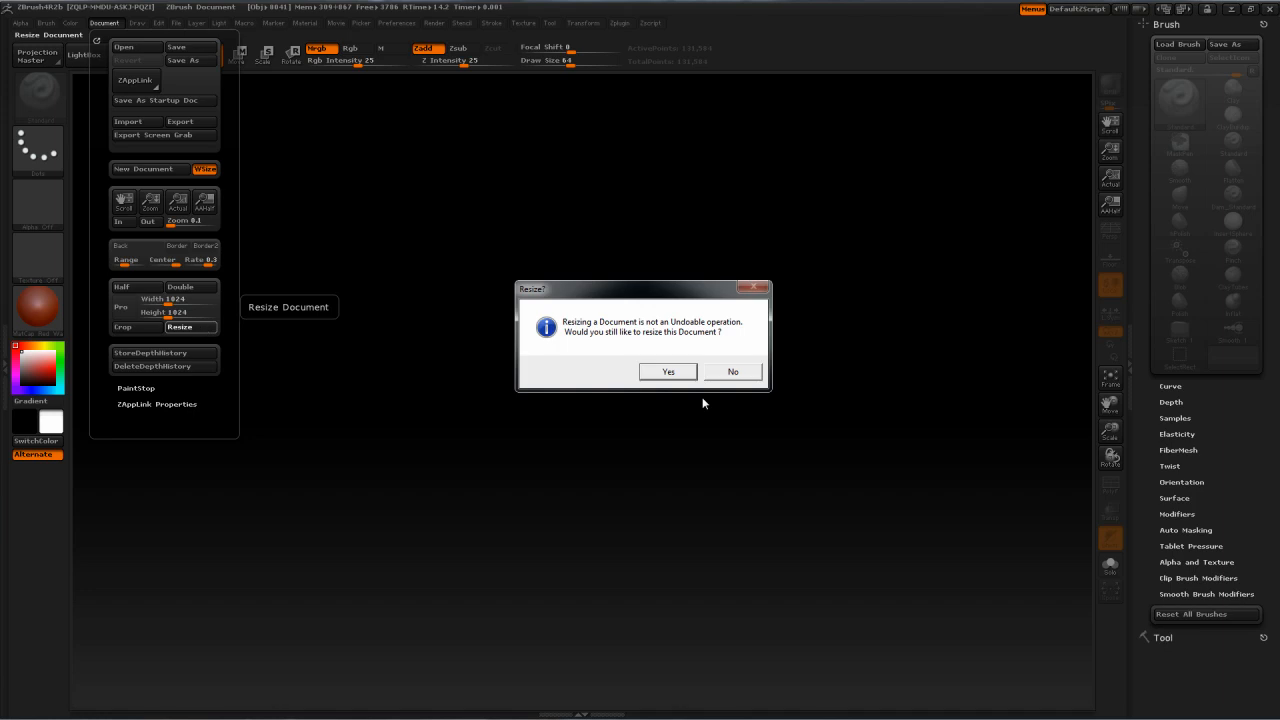
click(676, 373)
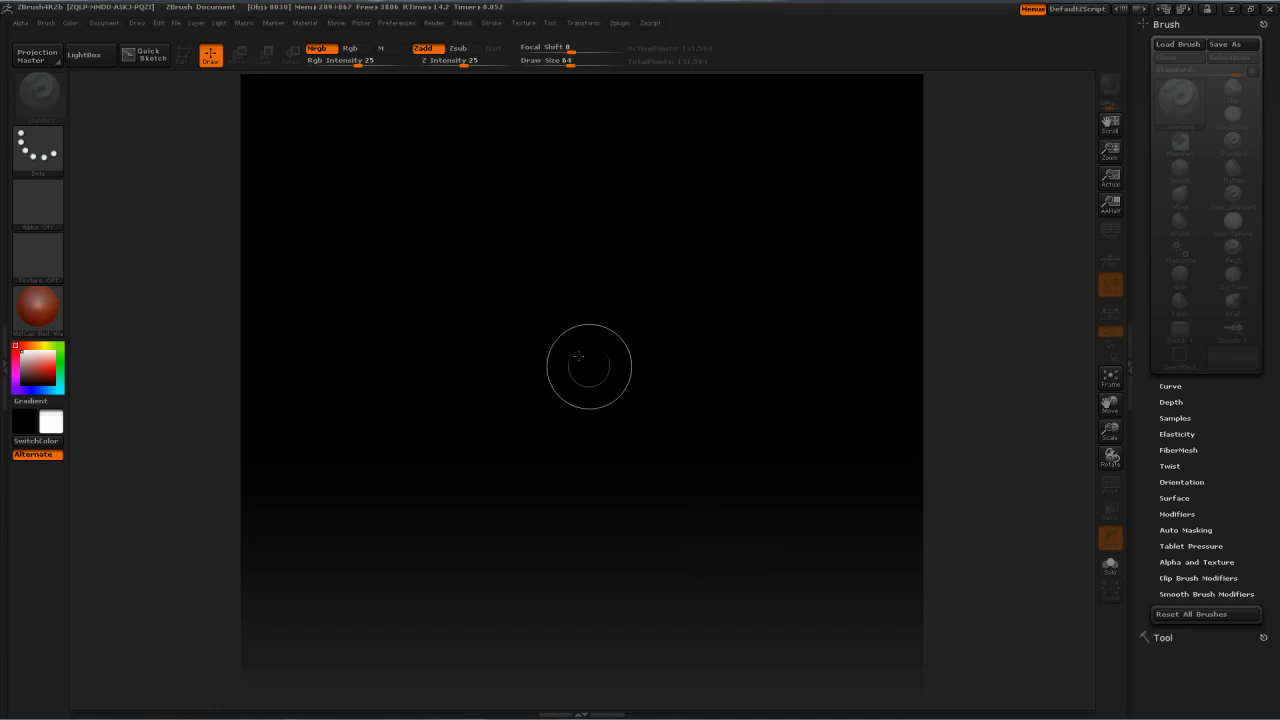
Step: Draw a Sphere3D mesh in the middle of the canvas and switch it to Edit mode
click(1167, 25)
click(1163, 39)
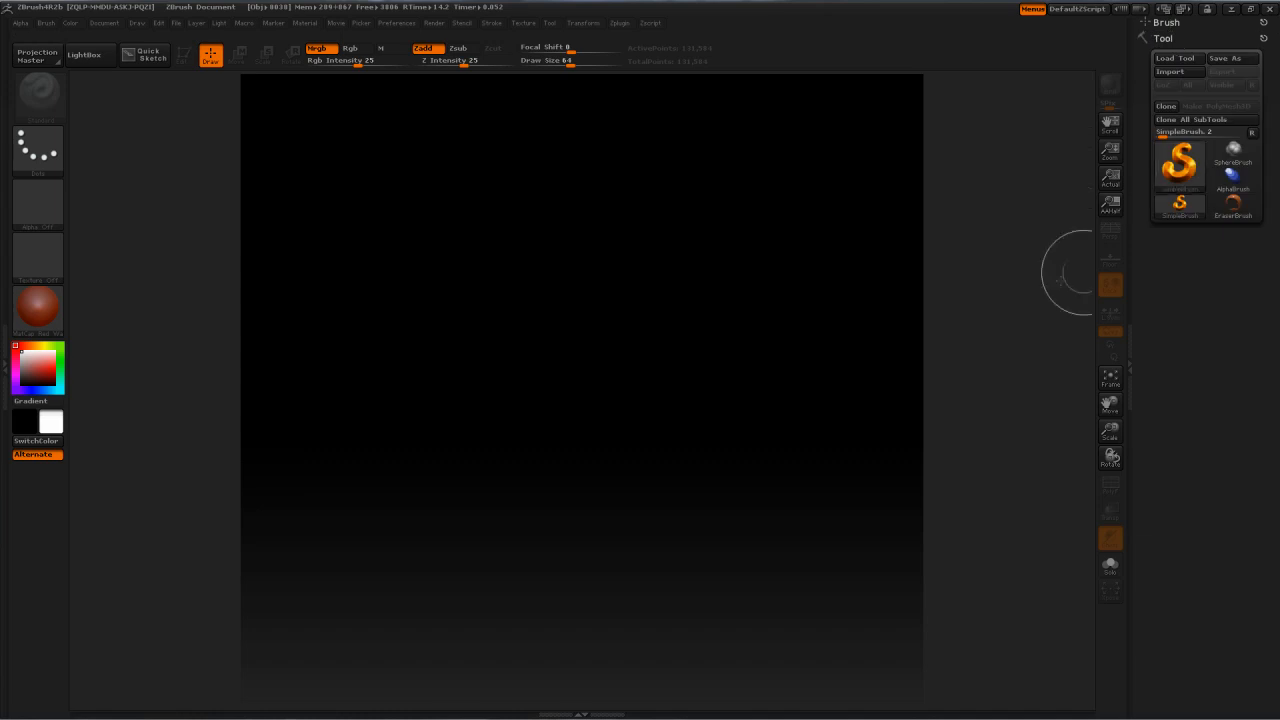
click(1179, 170)
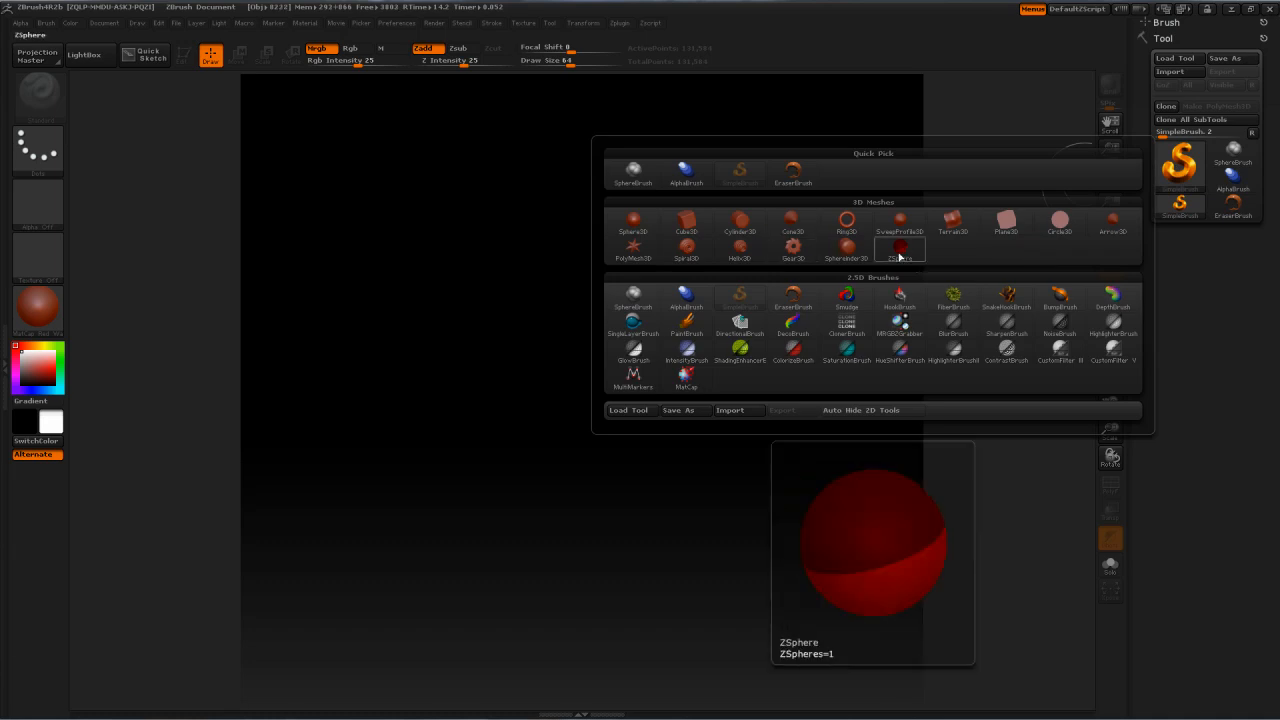
click(634, 224)
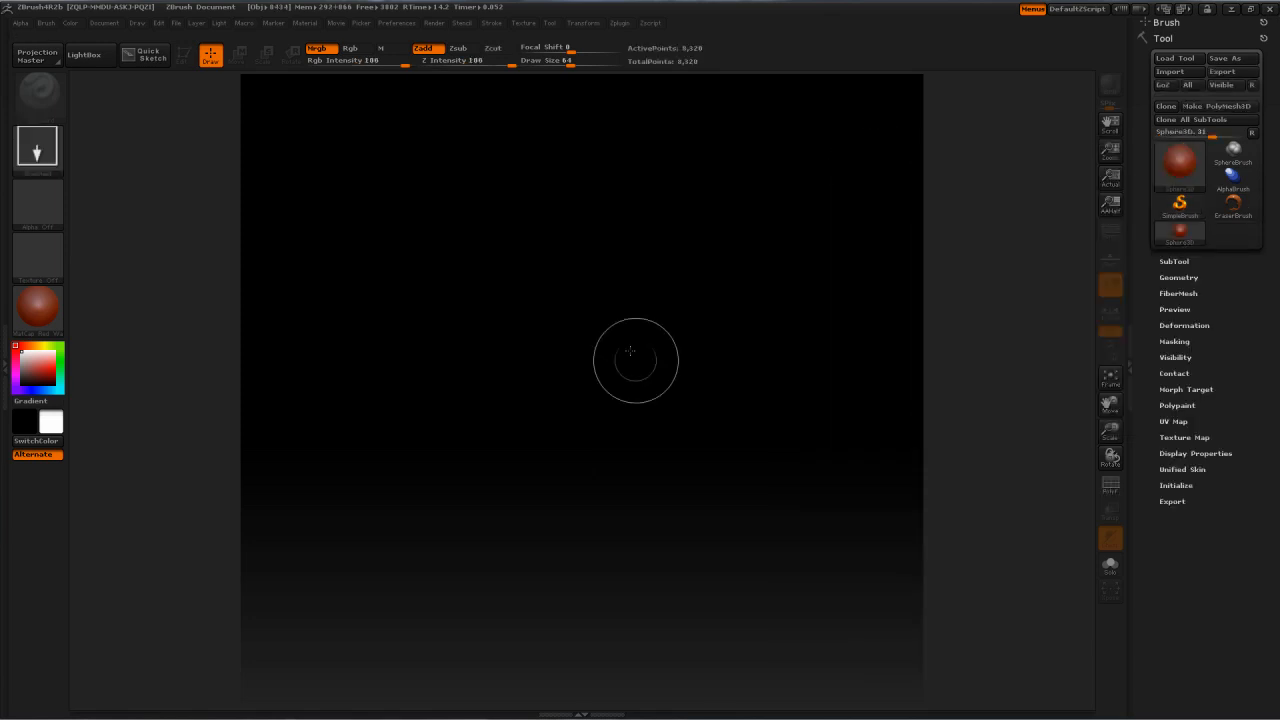
drag(576, 338, 553, 501)
key(t)
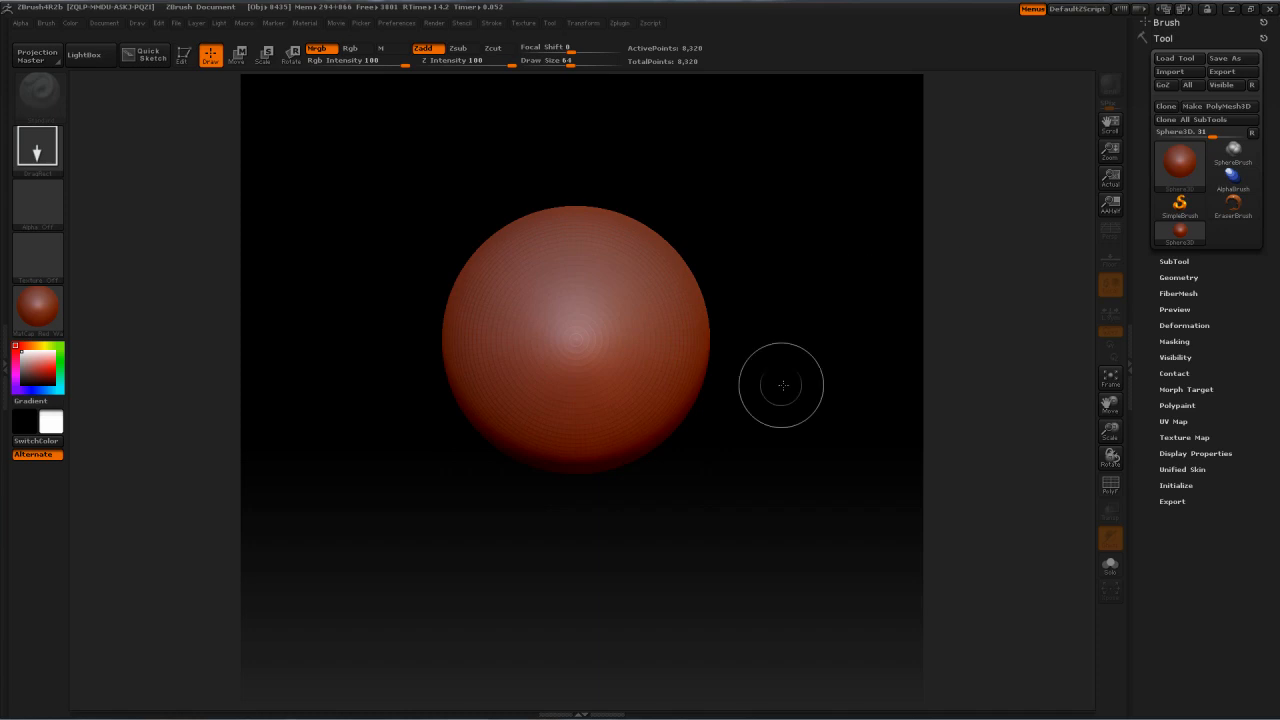
key(t)
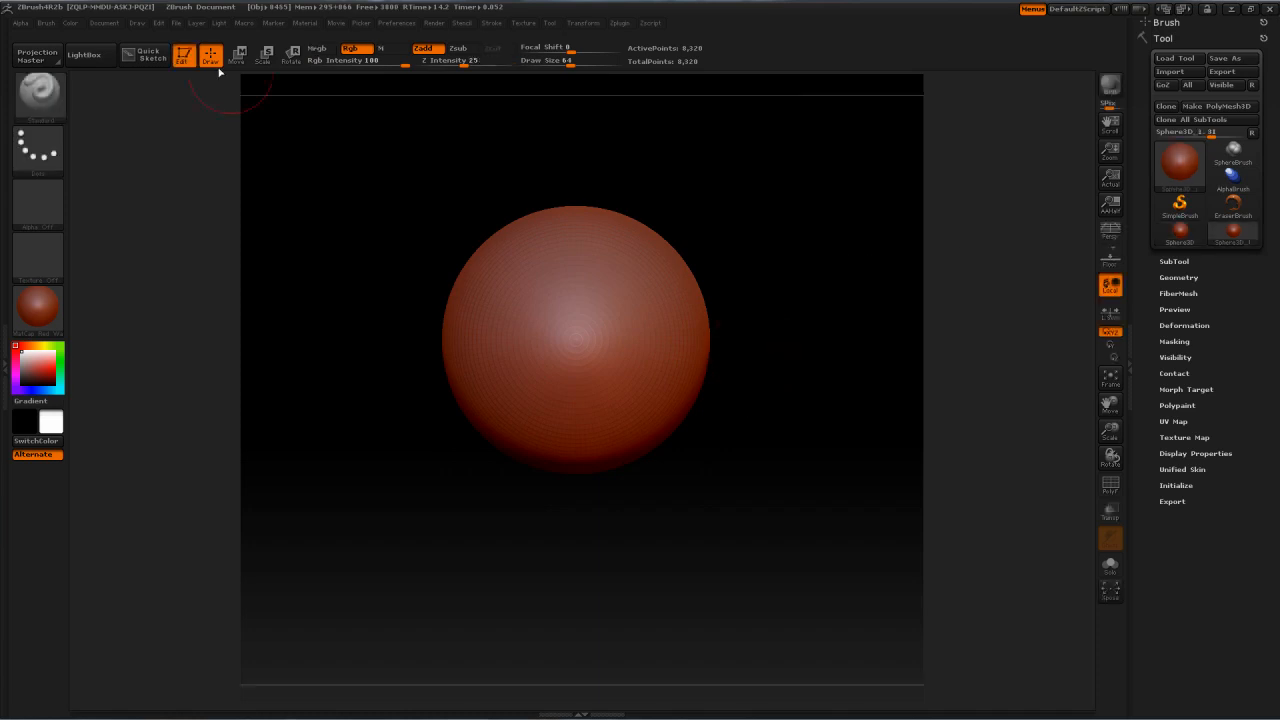
Step: Convert the sphere to a PolyMesh3D and make the first converted sphere the active tool
click(1230, 109)
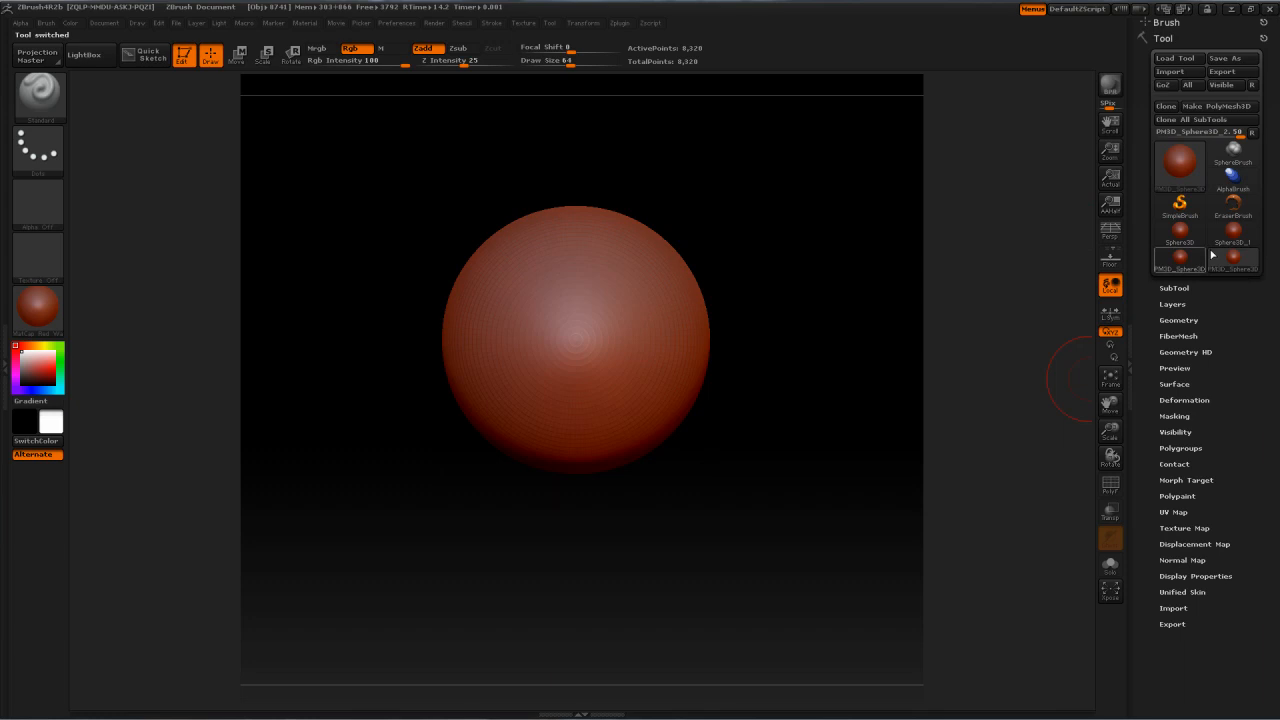
click(1192, 266)
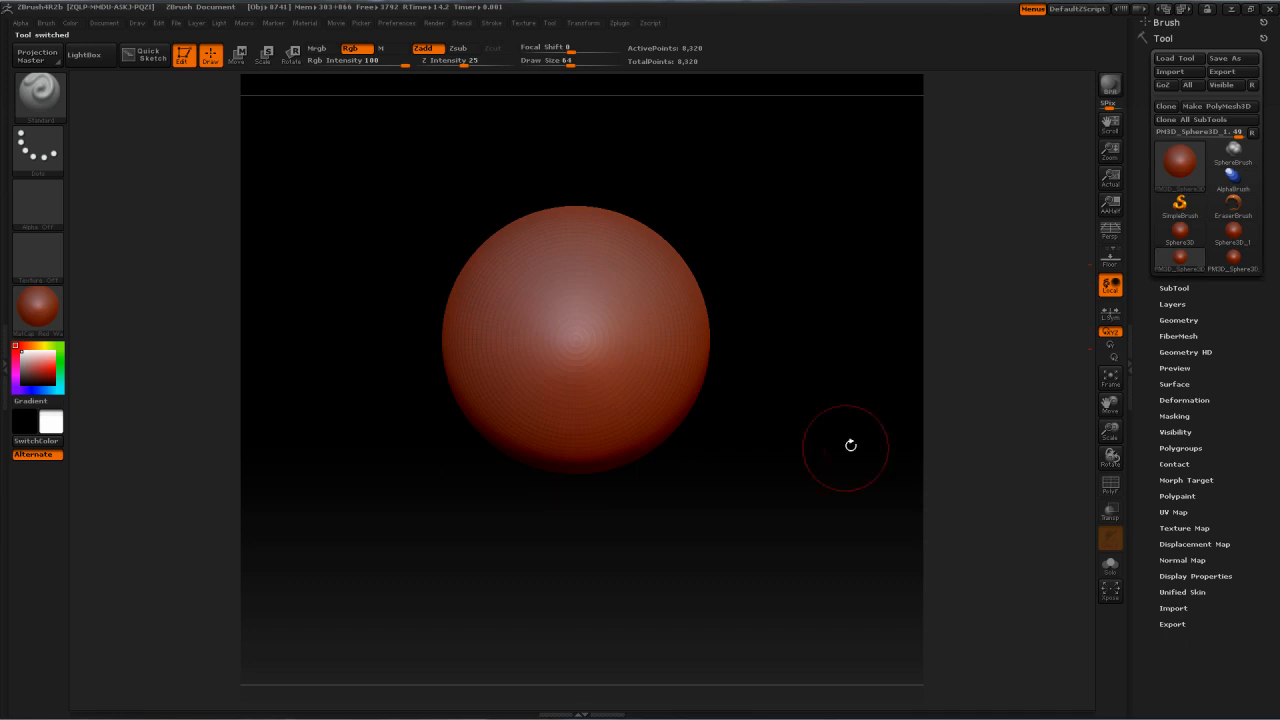
Step: Try a sculpting stroke with the Standard brush on the sphere's front and undo it
drag(635, 316, 556, 298)
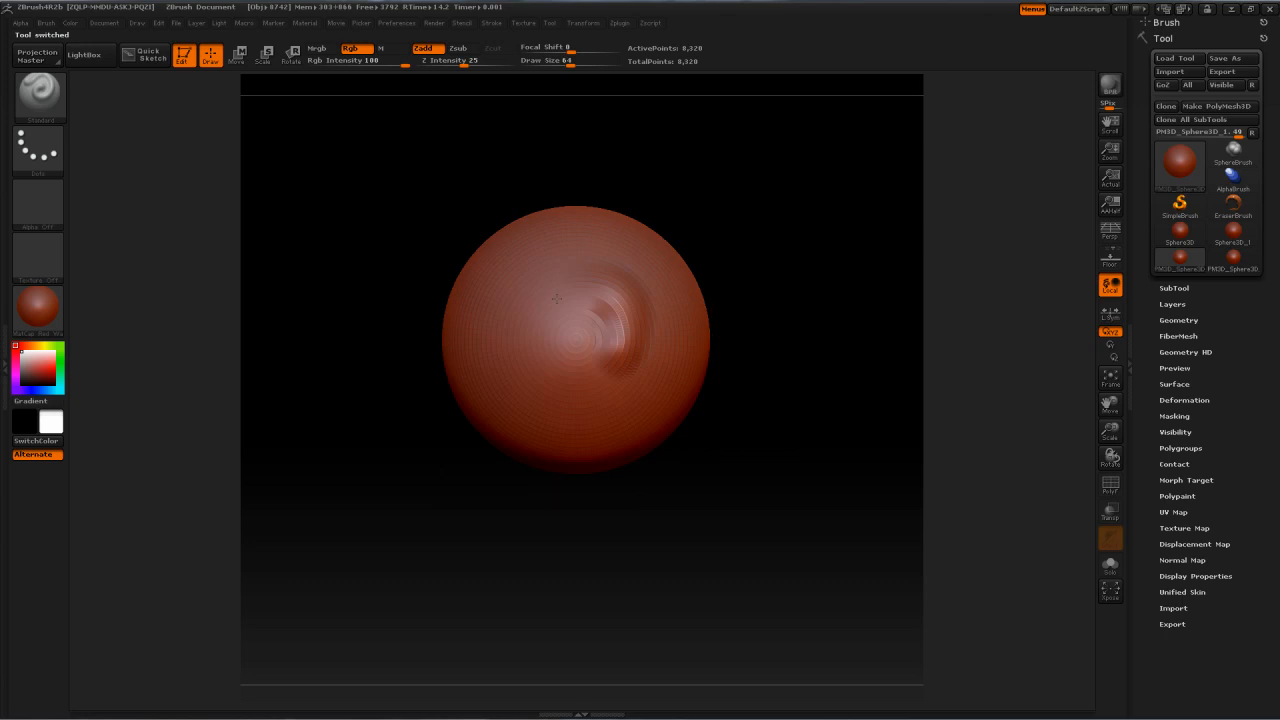
key(ctrl+z)
key(ctrl+z)
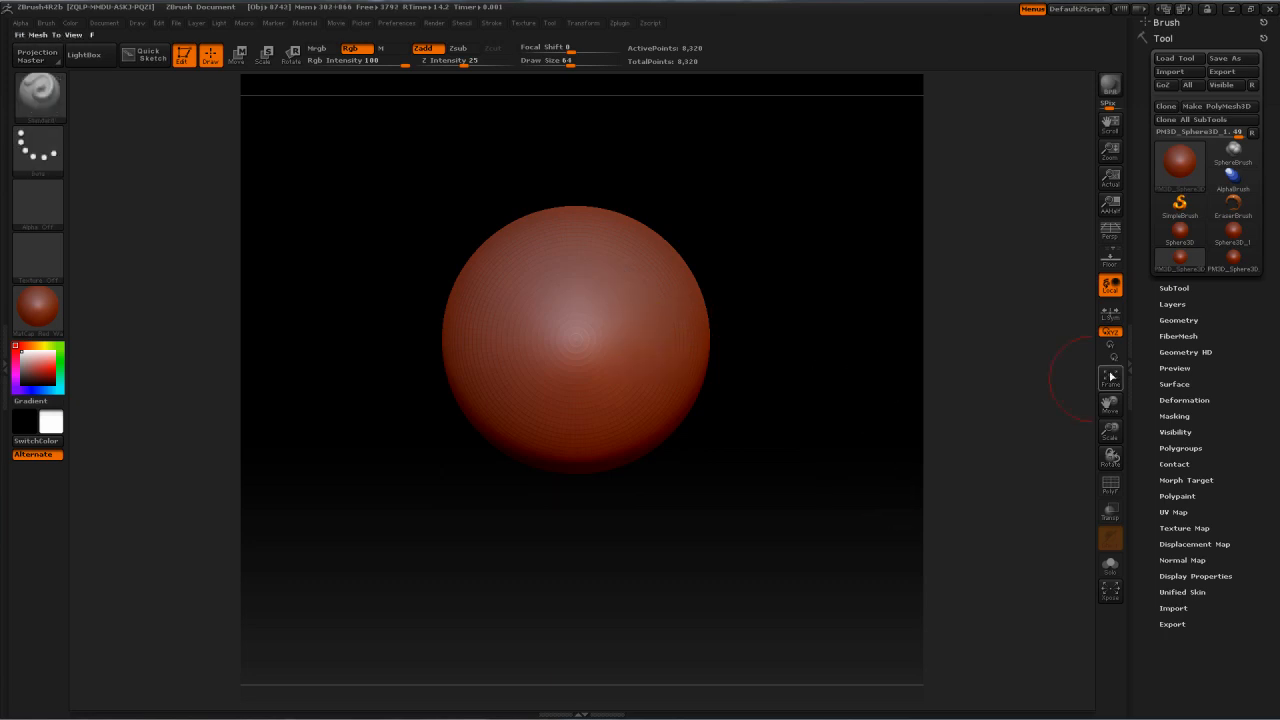
Step: Convert the sphere to a DynaMesh with resolution 512 and blur 0 after checking its wireframe
click(1178, 320)
click(1108, 485)
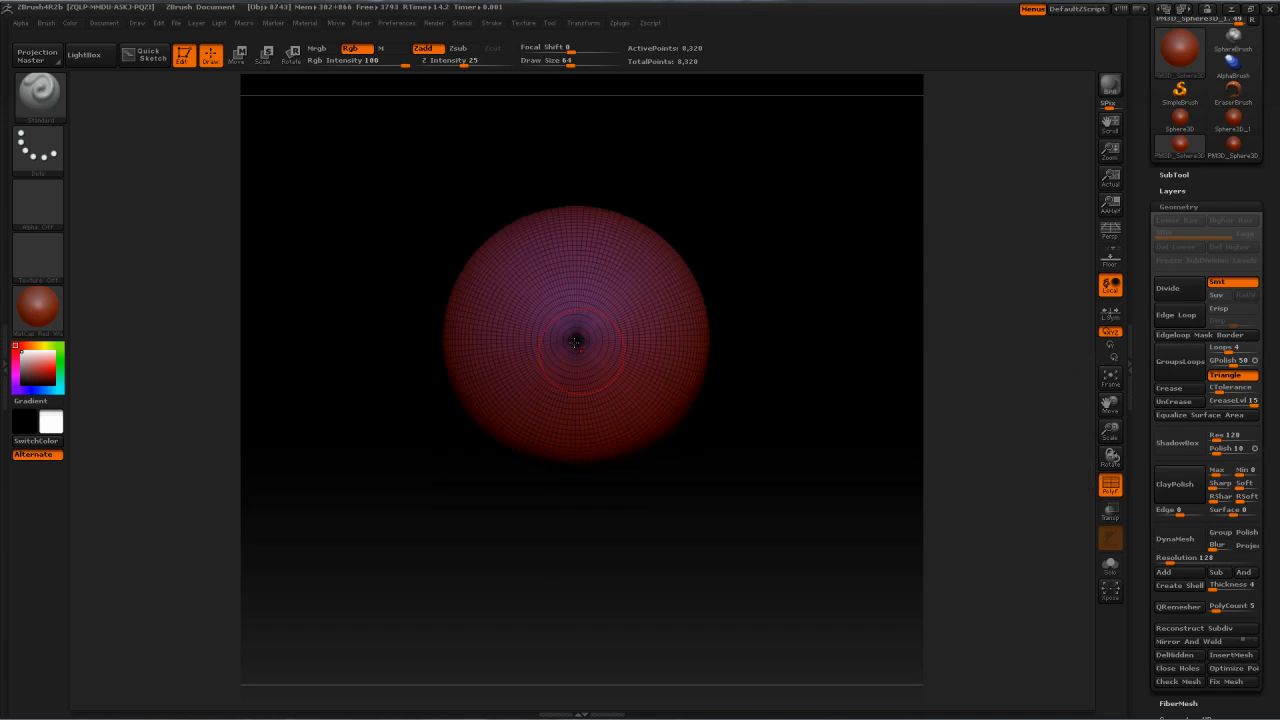
click(1108, 485)
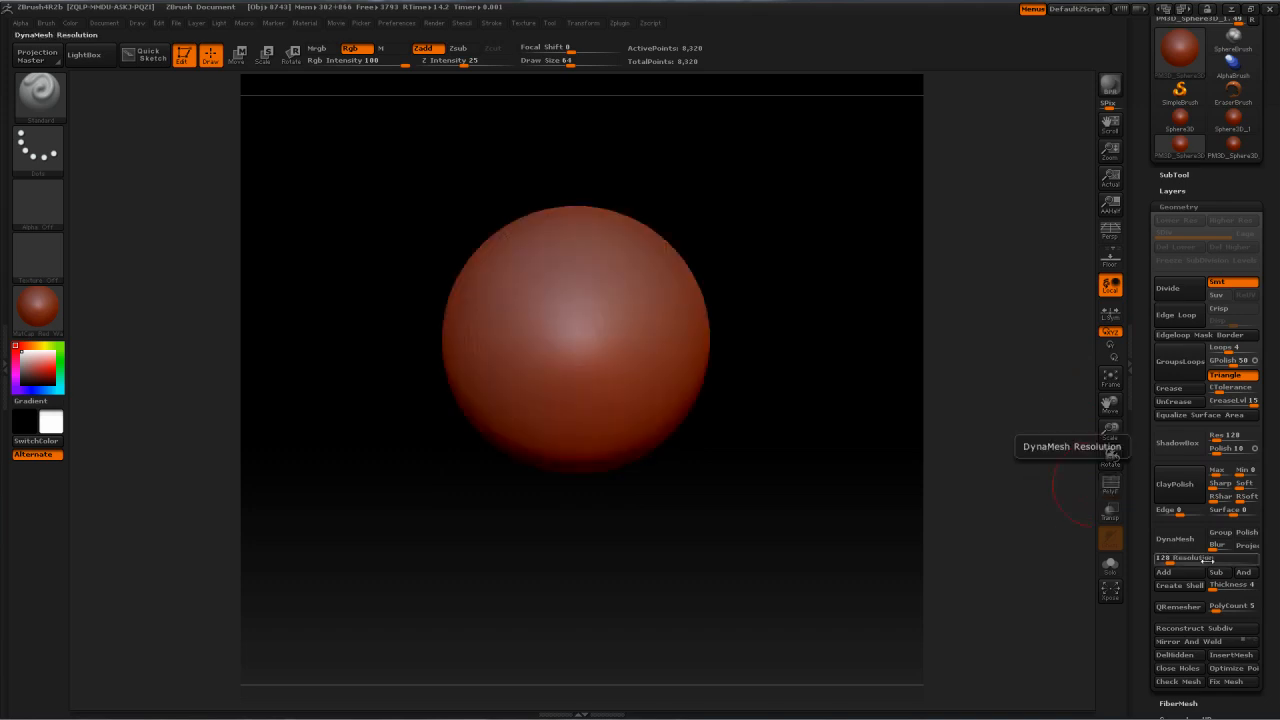
mouse_move(1208, 558)
mouse_down()
mouse_move(1184, 559)
mouse_move(1202, 563)
mouse_up()
drag(1212, 546, 1176, 541)
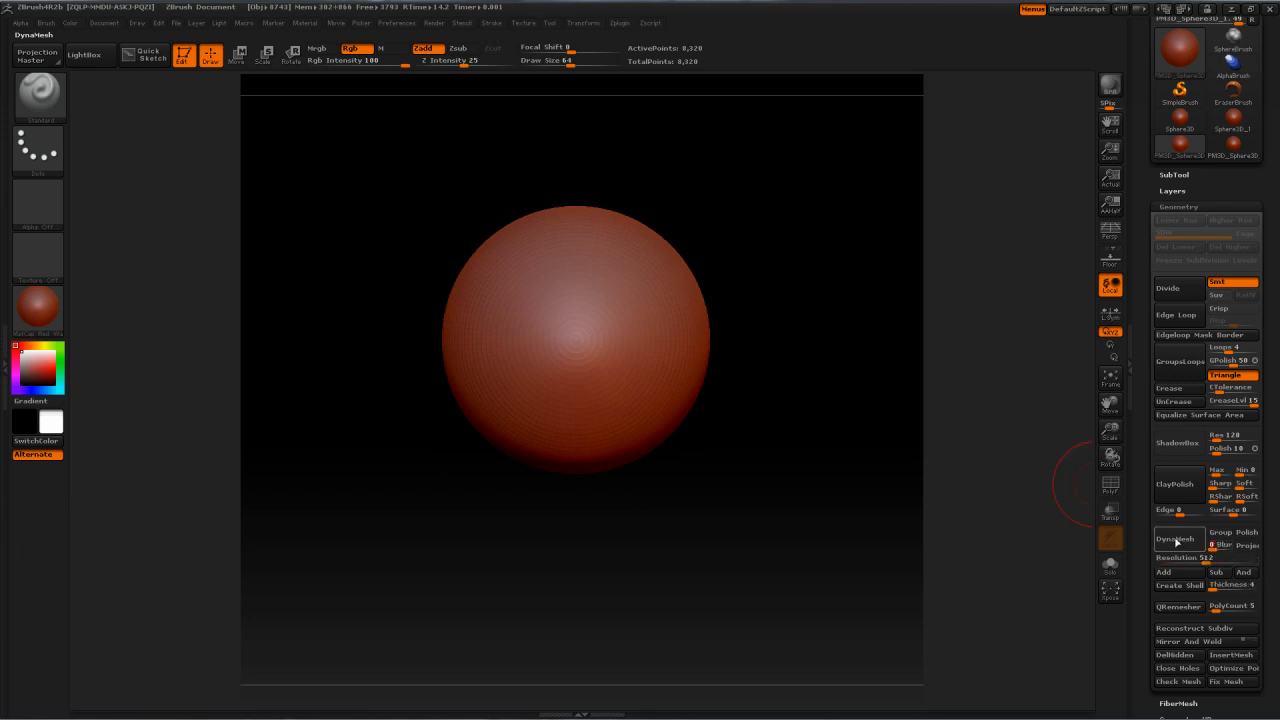
click(1174, 539)
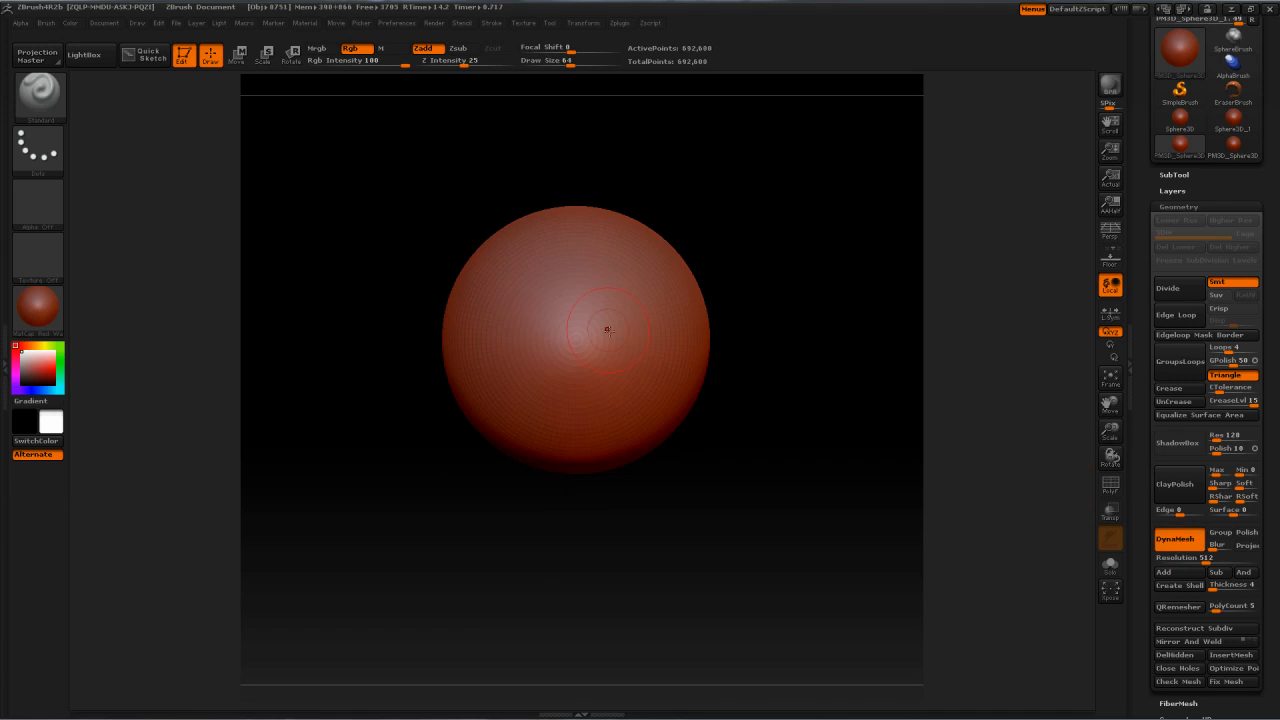
Step: Test a dab on the DynaMesh sphere, undo it, and examine the mesh's wireframe
click(608, 330)
key(ctrl)
key(ctrl+z)
click(1111, 486)
click(1113, 487)
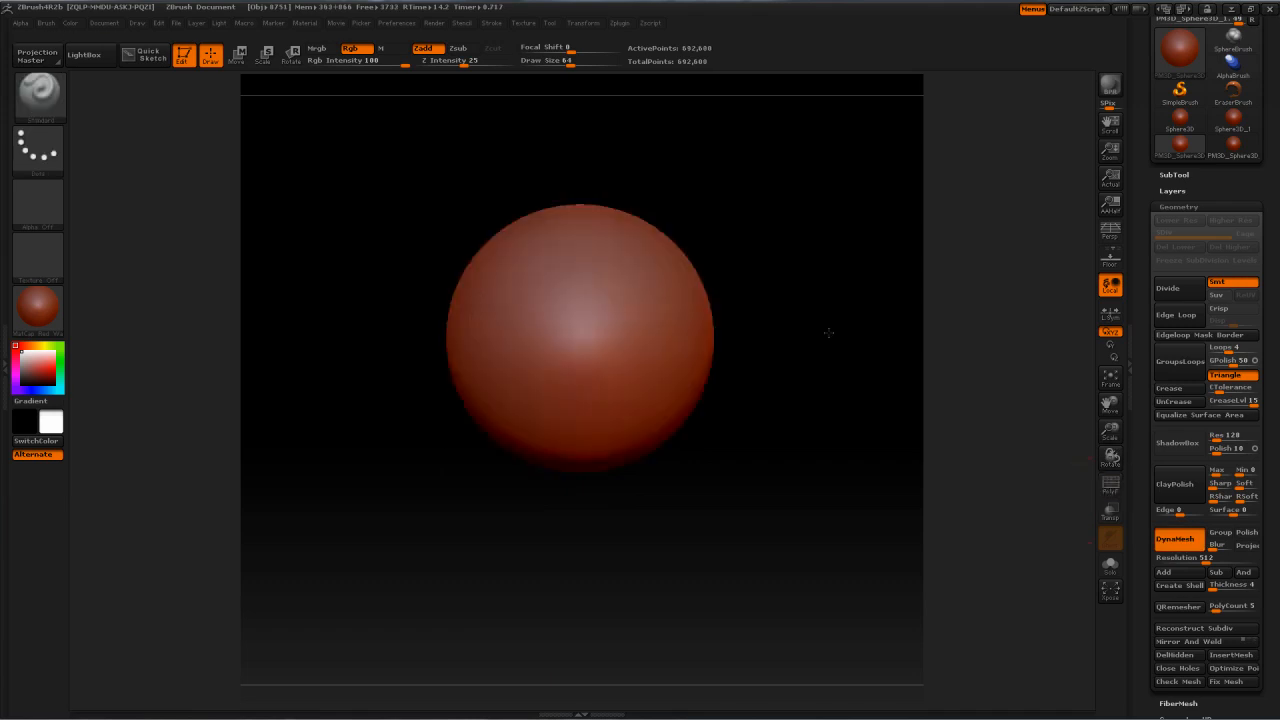
Step: Set the brush's Draw Size to 202 and smooth the surface of the sphere
drag(828, 332, 760, 345)
key(s)
mouse_move(600, 340)
mouse_down()
mouse_move(629, 342)
mouse_move(607, 315)
mouse_up()
key(s)
key(shift)
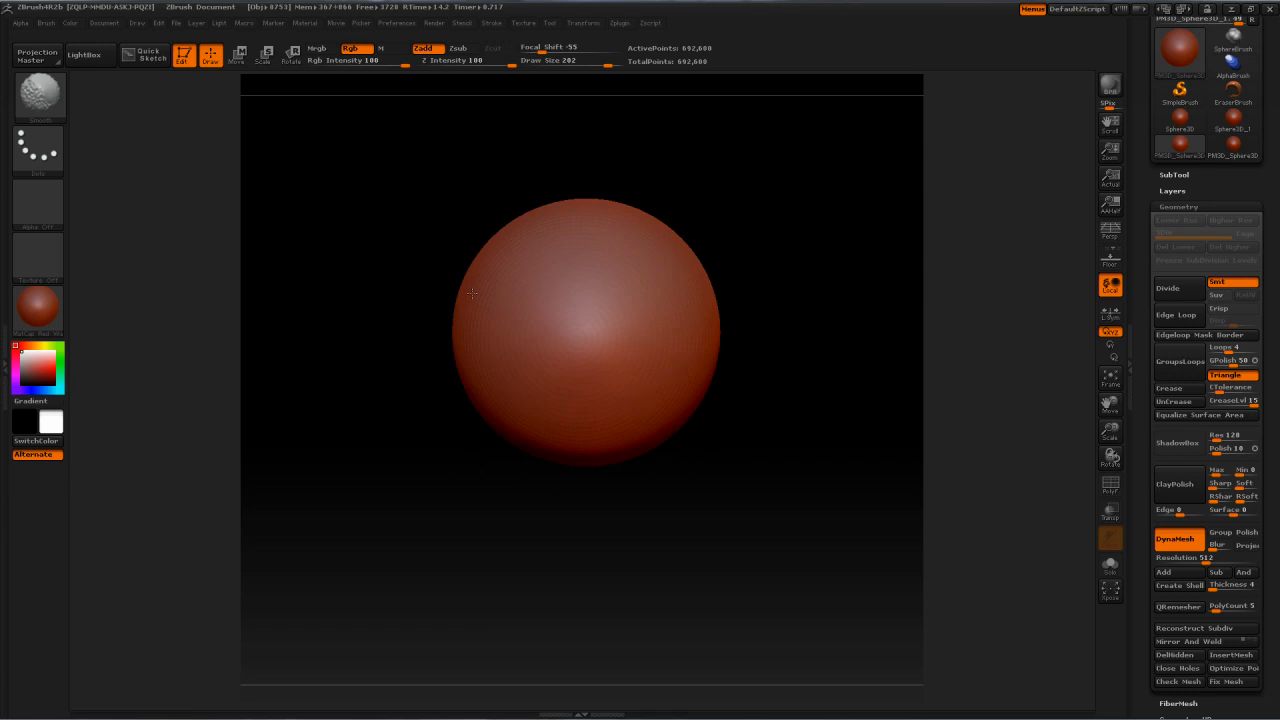
mouse_move(729, 251)
alt+mouse_down()
mouse_move(748, 246)
mouse_move(768, 358)
alt+mouse_up()
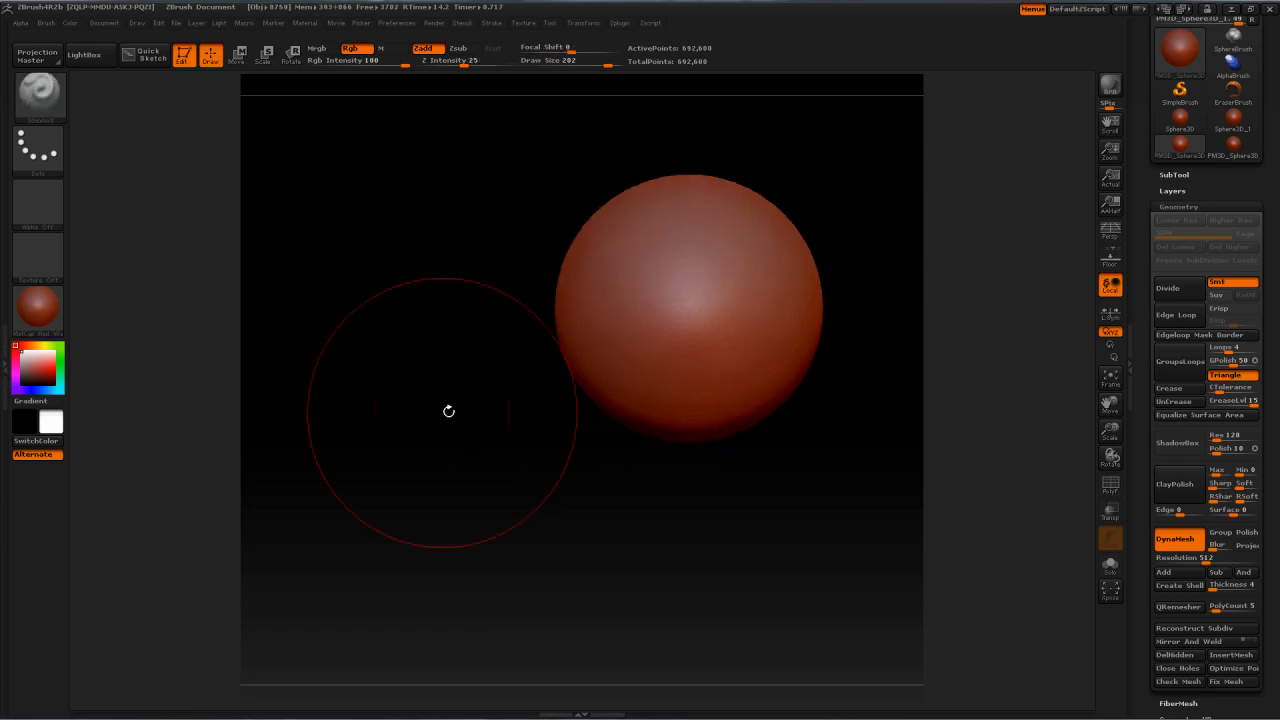
alt+drag(449, 411, 459, 405)
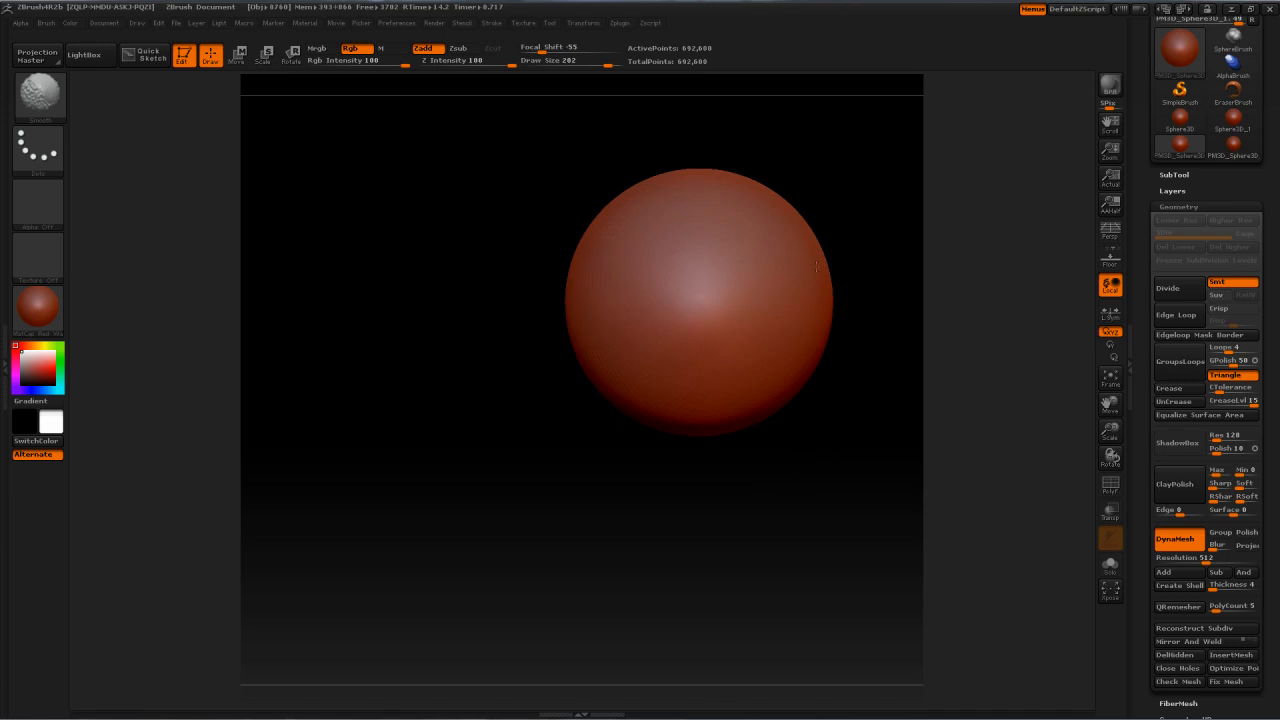
alt+drag(816, 266, 841, 258)
alt+drag(798, 173, 802, 171)
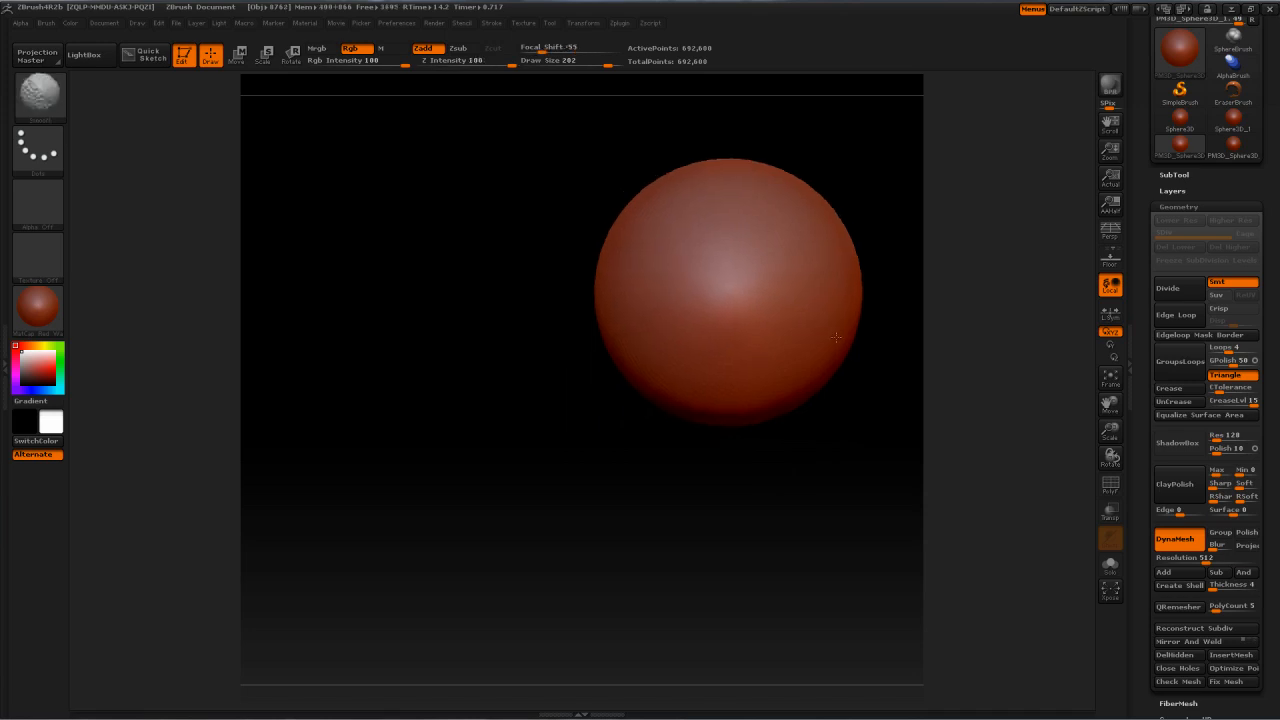
mouse_move(724, 523)
alt+mouse_down()
mouse_move(666, 512)
mouse_move(596, 409)
alt+mouse_up()
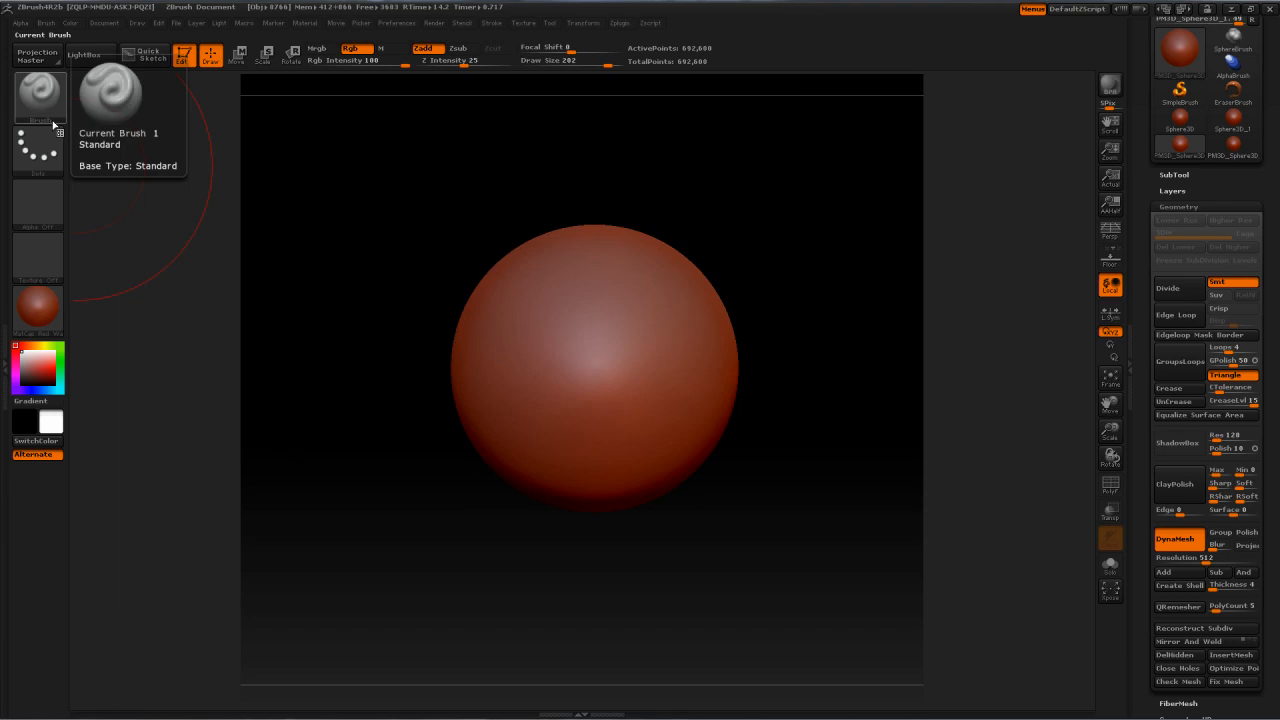
Step: Dock the Brush palette in the side tray and clone the Standard brush
click(47, 23)
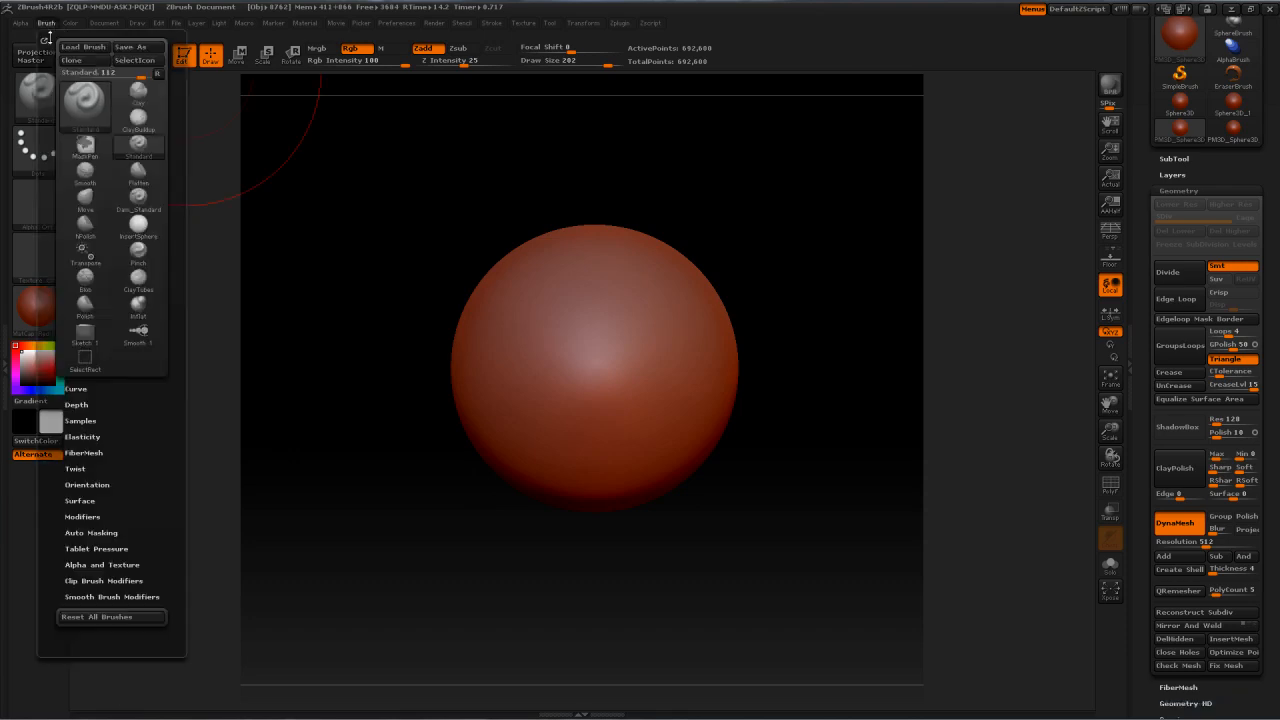
click(45, 40)
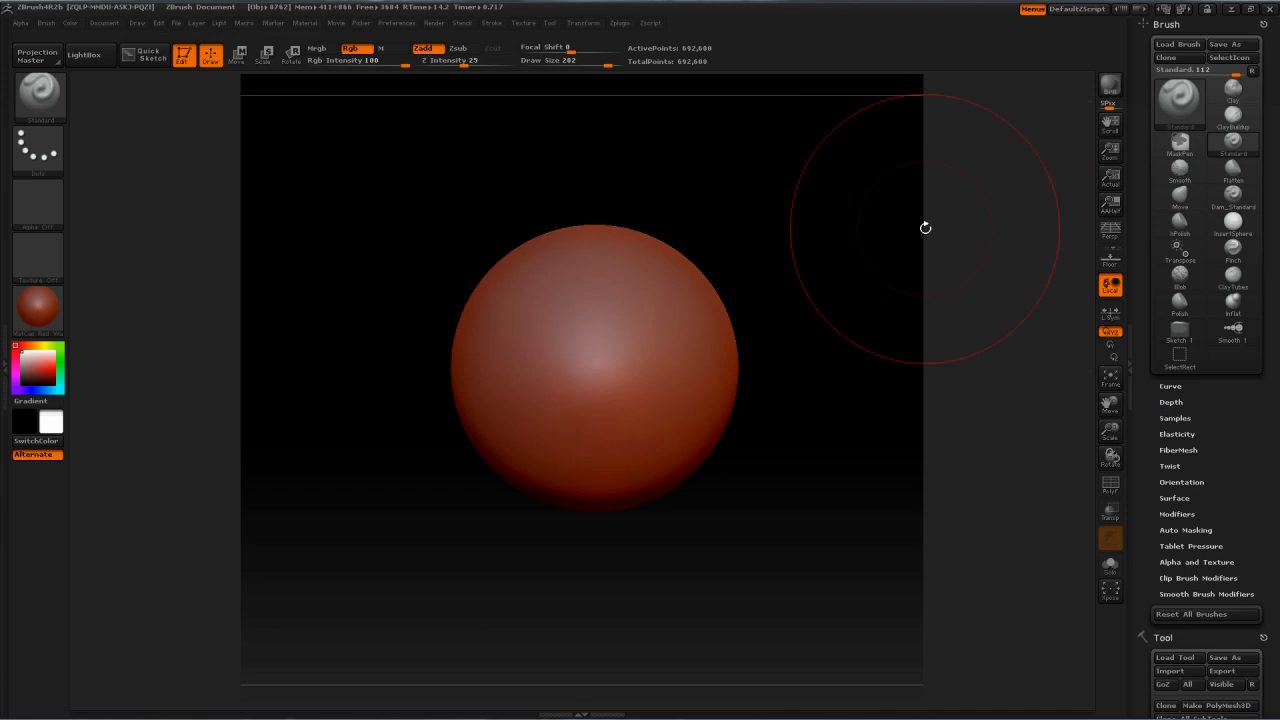
click(1190, 60)
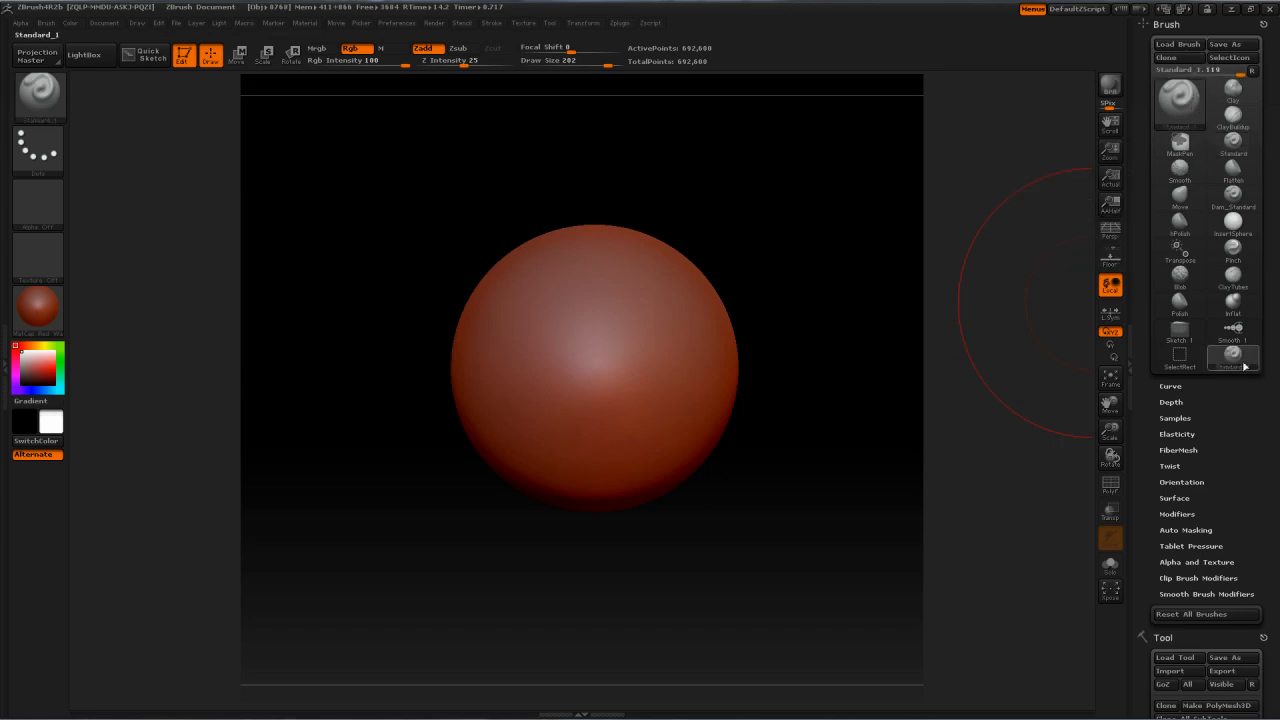
Step: Set the cloned brush's Draw Size to 76, test it with a curved stroke on the sphere, and undo the stroke
mouse_move(1252, 373)
key(s)
drag(644, 326, 609, 326)
drag(645, 418, 512, 308)
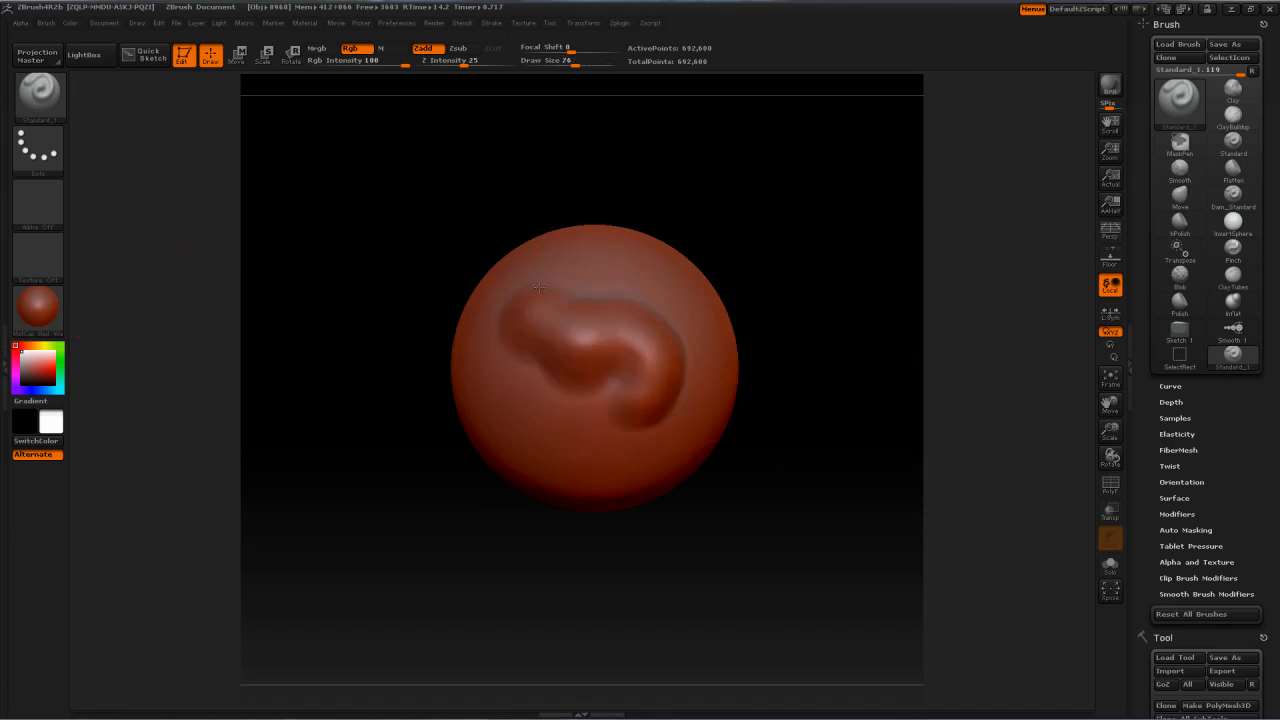
key(ctrl+z)
Step: Set the cloned brush to the DragRect stroke with Alpha 06, try it on the sphere's front, and undo the imprint
click(55, 172)
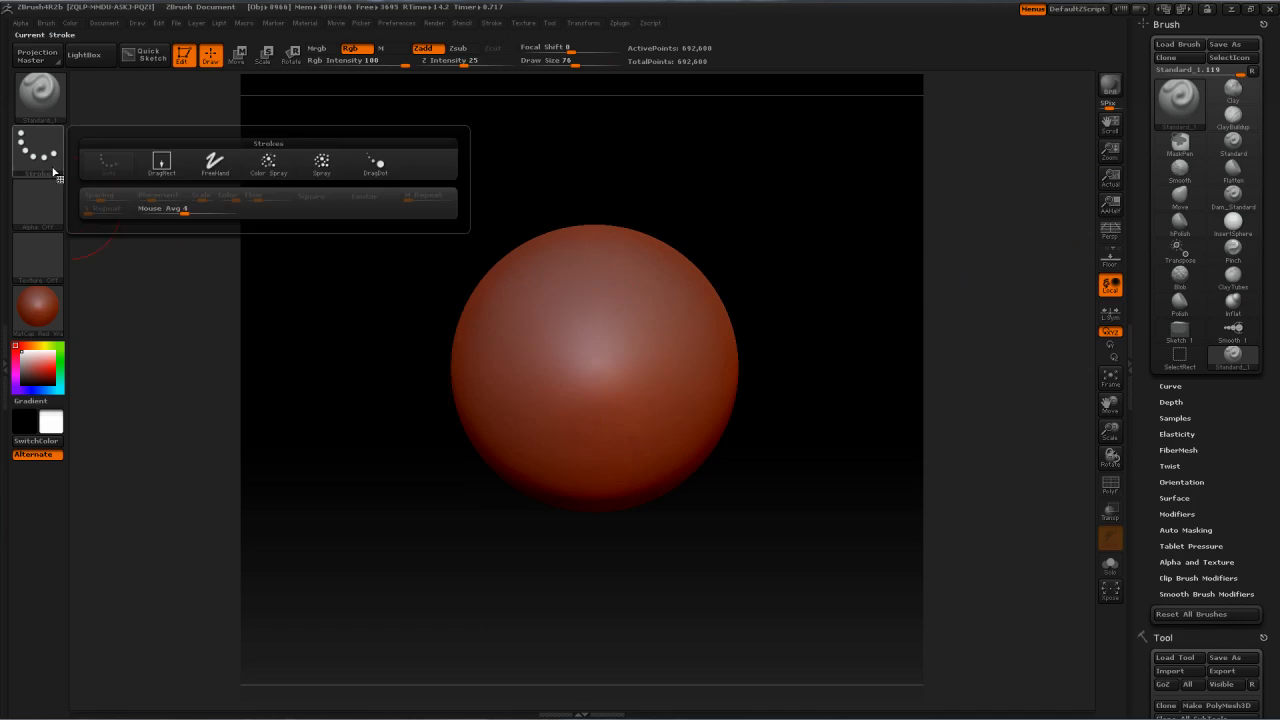
click(161, 162)
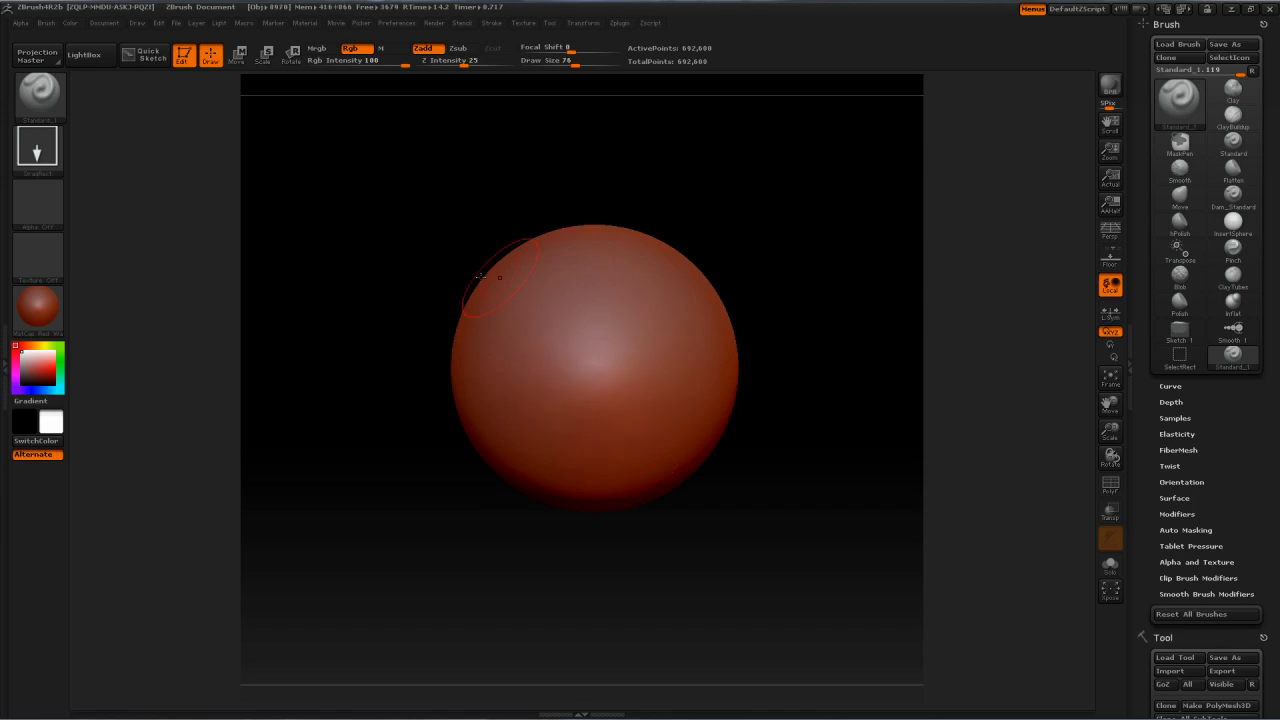
click(47, 213)
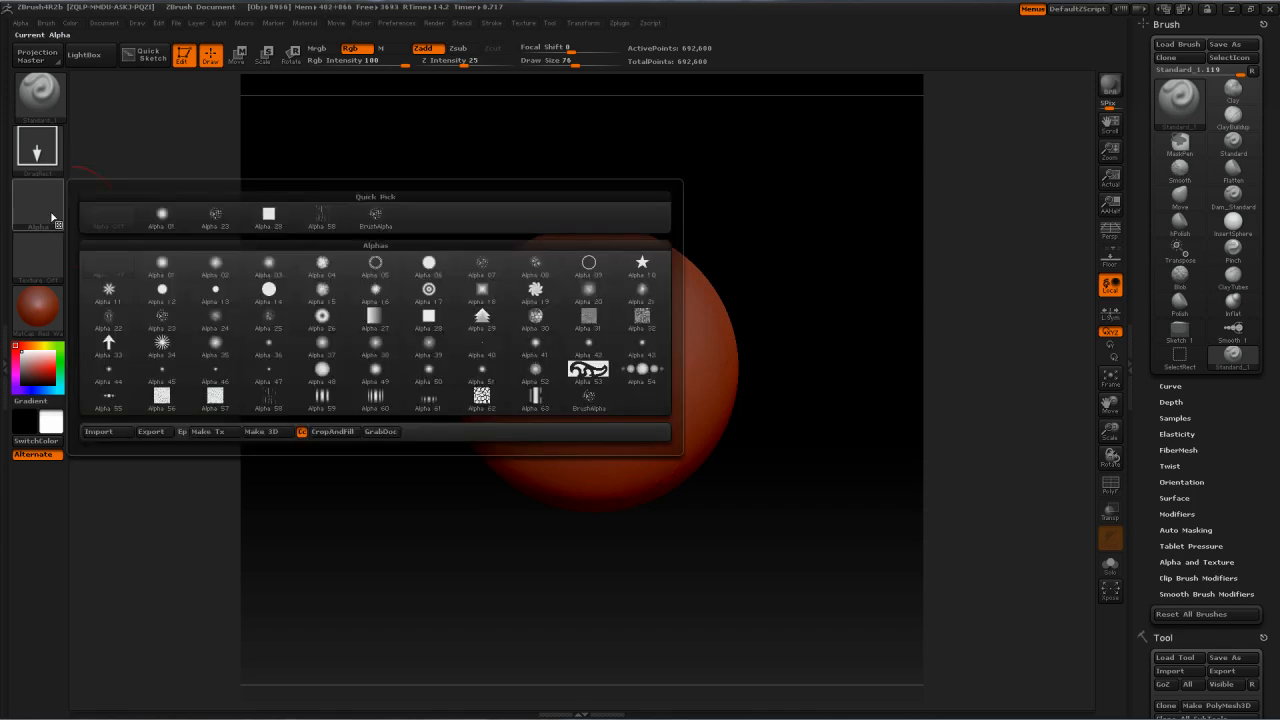
click(417, 289)
drag(595, 360, 660, 489)
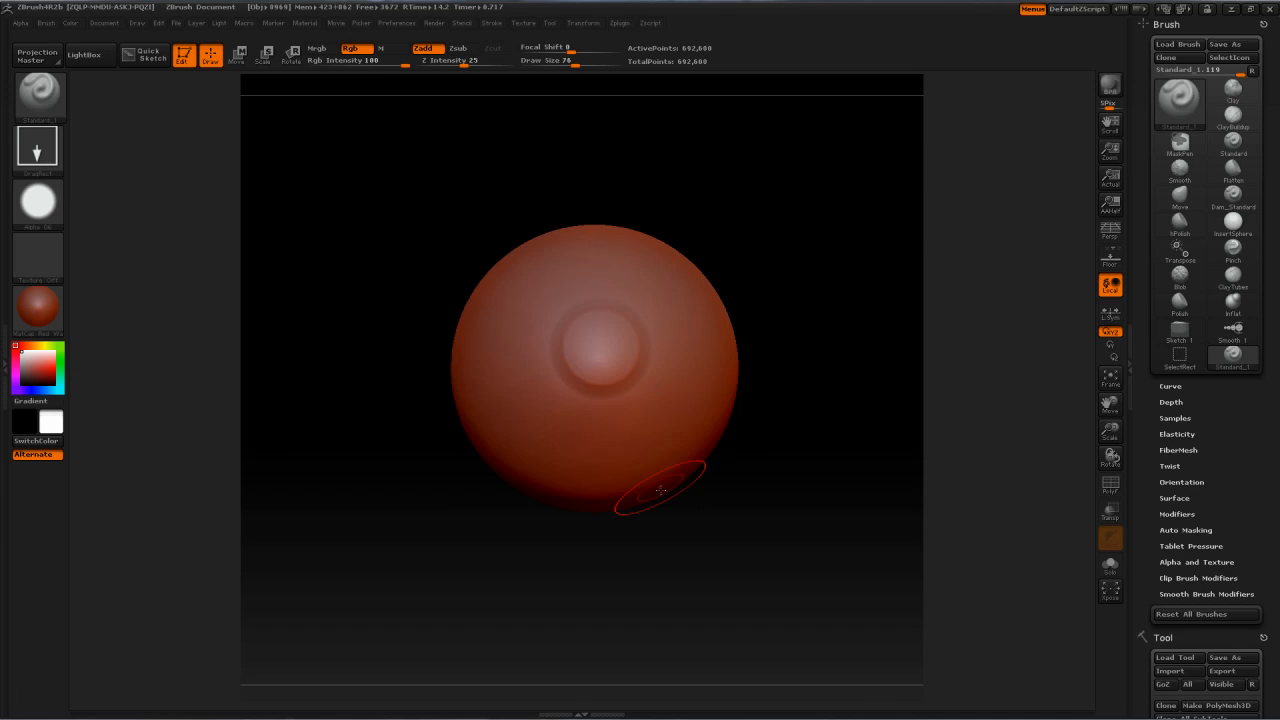
key(ctrl+z)
Step: Try Alpha 04 with the cloned brush on the front of the sphere and undo the imprint
click(38, 147)
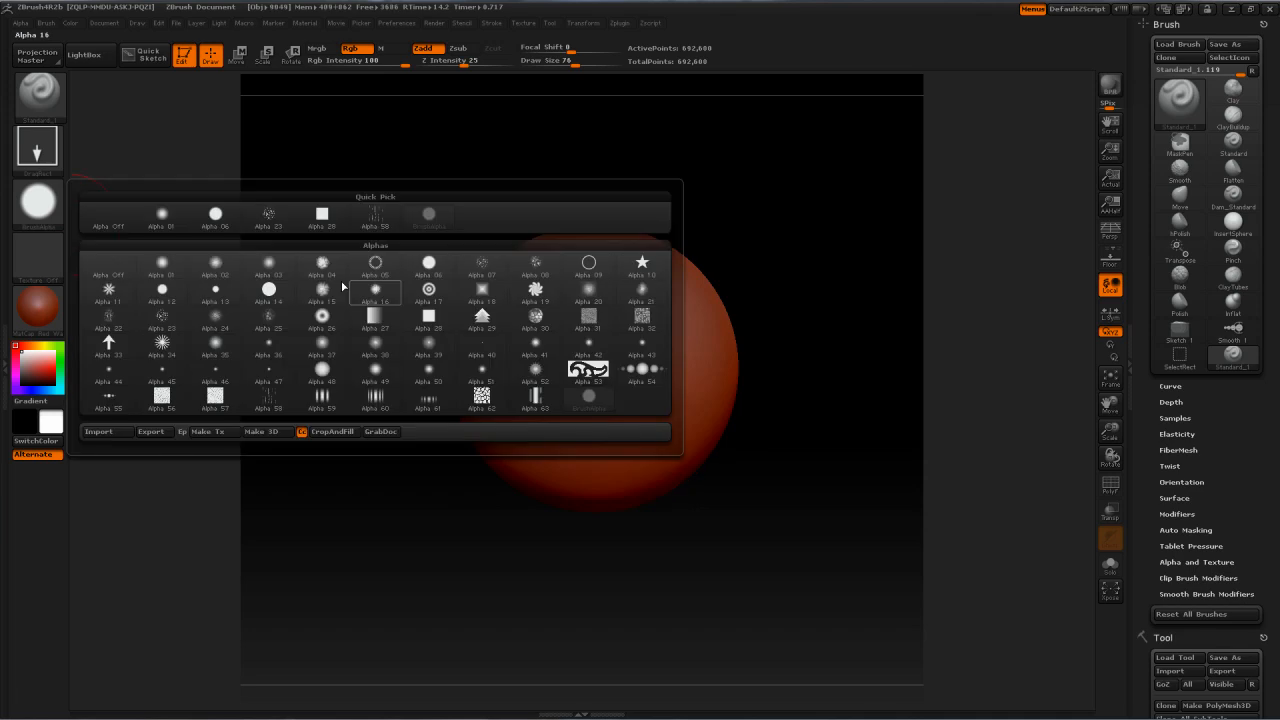
click(342, 287)
mouse_move(603, 352)
mouse_down()
mouse_move(661, 485)
mouse_move(579, 507)
mouse_up()
key(ctrl+z)
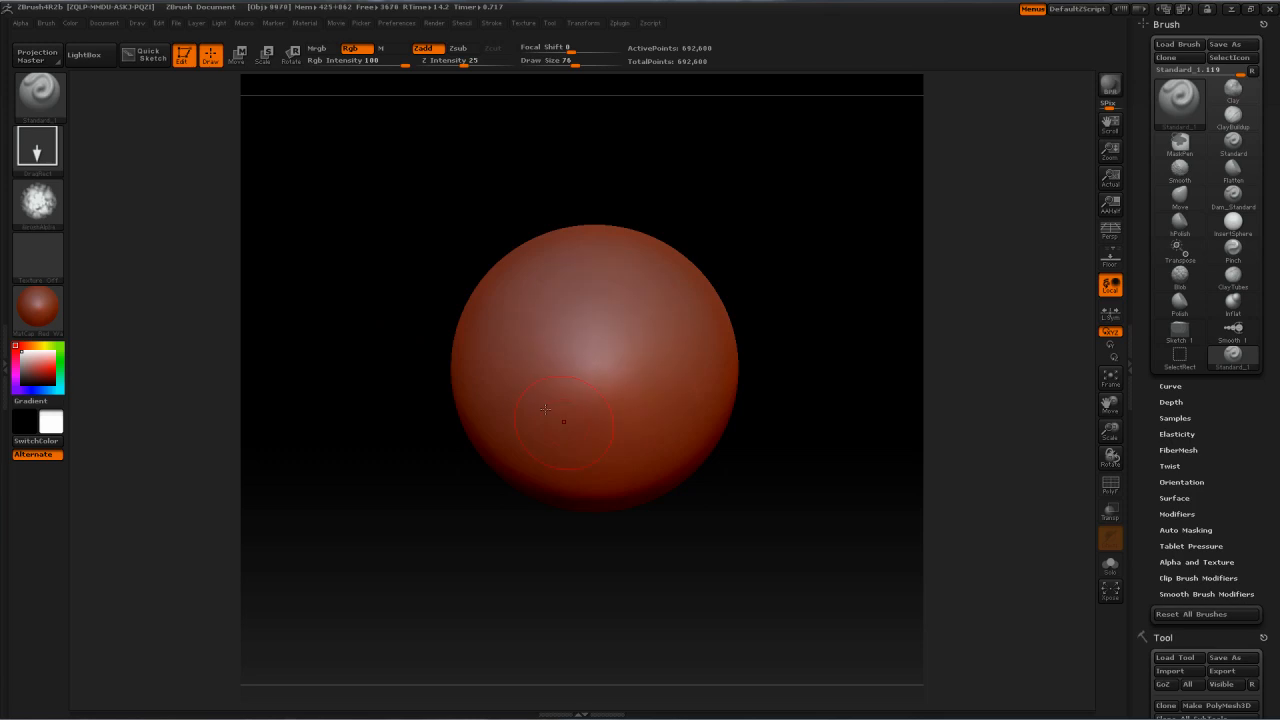
Step: Try the star-shaped Alpha 10 with the cloned brush on the front of the sphere and undo the imprint
click(55, 211)
click(54, 214)
click(55, 206)
click(642, 264)
mouse_move(593, 354)
mouse_down()
mouse_move(603, 524)
mouse_move(731, 392)
mouse_move(591, 446)
mouse_move(609, 170)
mouse_move(515, 257)
mouse_move(524, 545)
mouse_move(633, 537)
mouse_move(562, 257)
mouse_move(554, 464)
mouse_up()
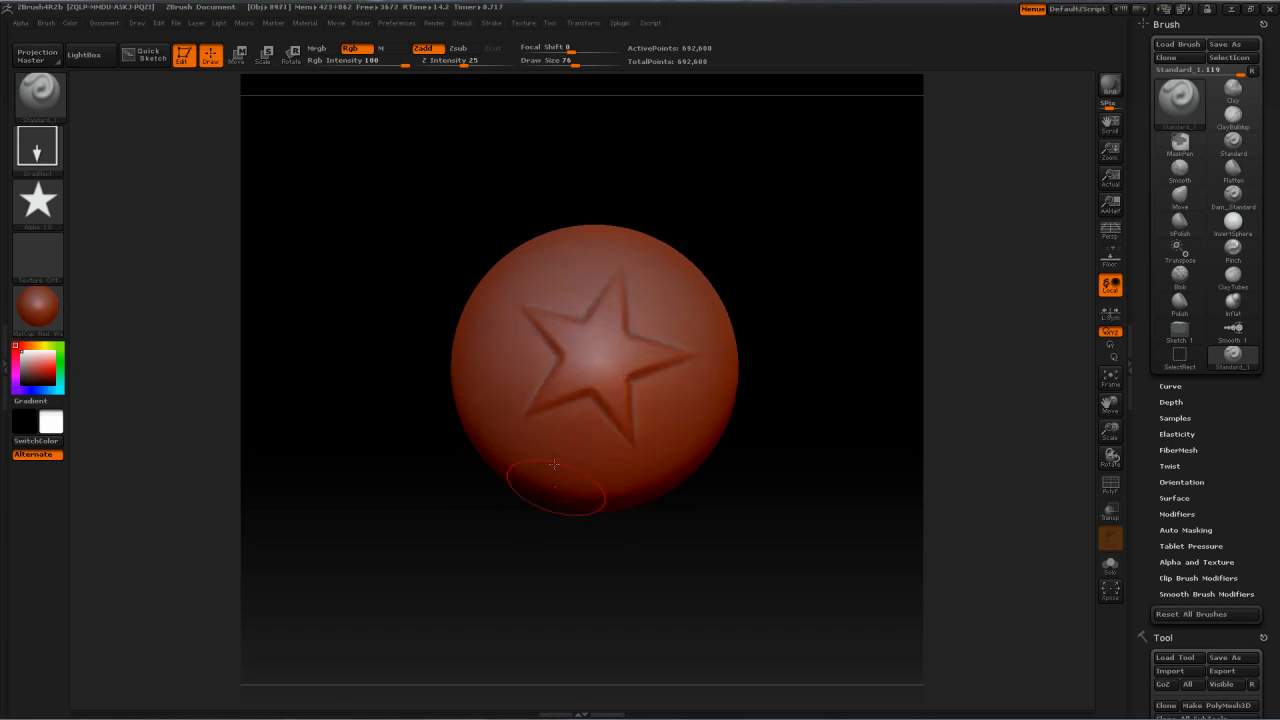
key(ctrl)
key(ctrl+z)
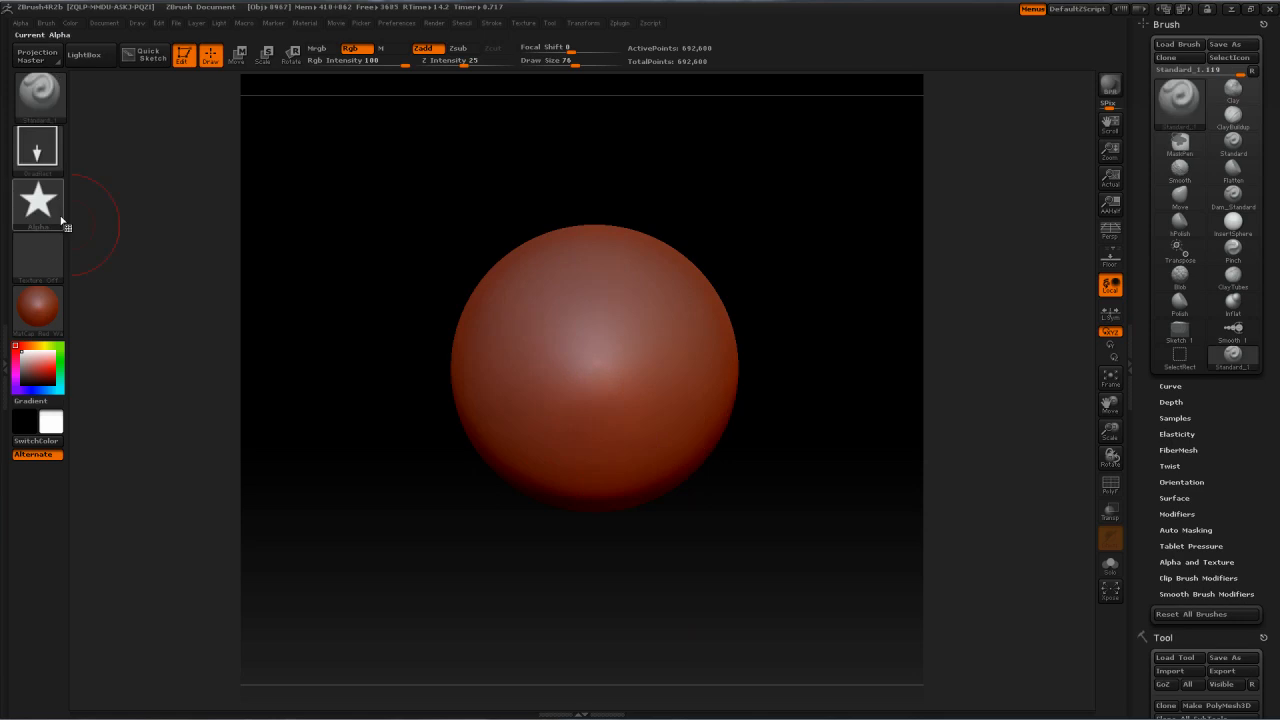
Step: Set the cloned brush's alpha to Alpha 23 and imprint its dot pattern across most of the sphere's front
click(60, 218)
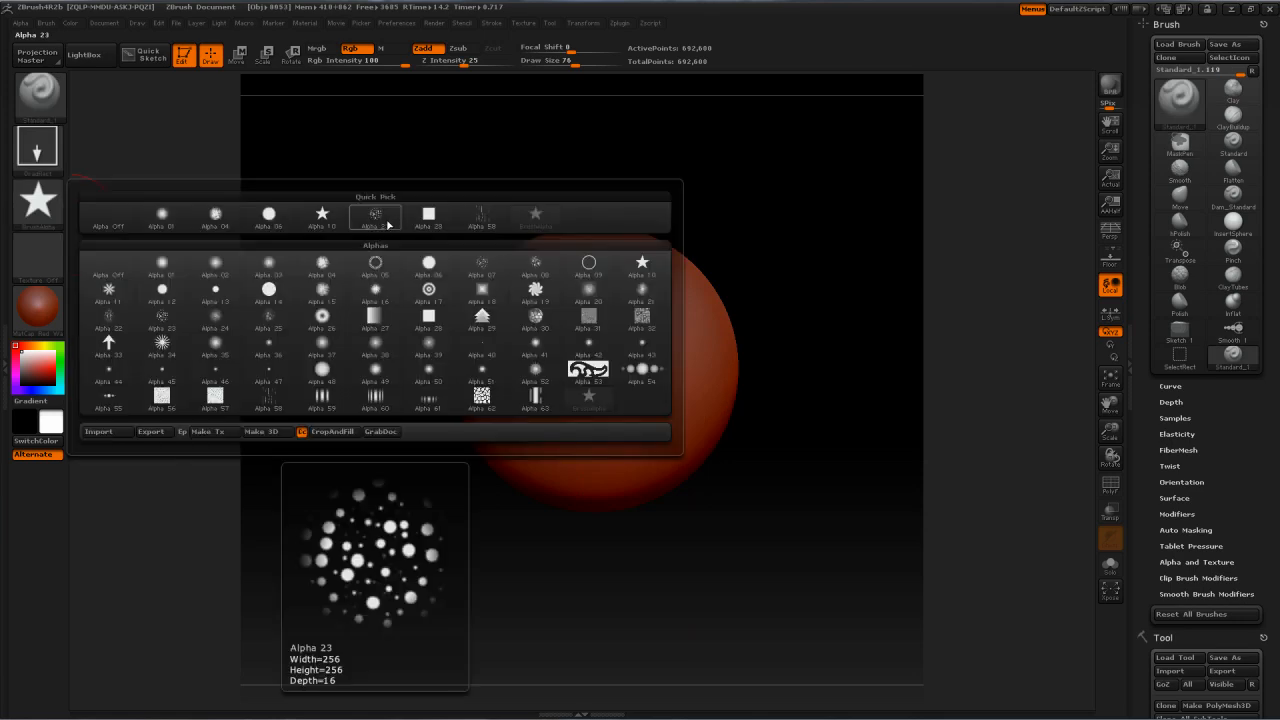
click(388, 225)
mouse_move(603, 367)
mouse_down()
mouse_move(652, 527)
mouse_move(594, 542)
mouse_move(608, 476)
mouse_up()
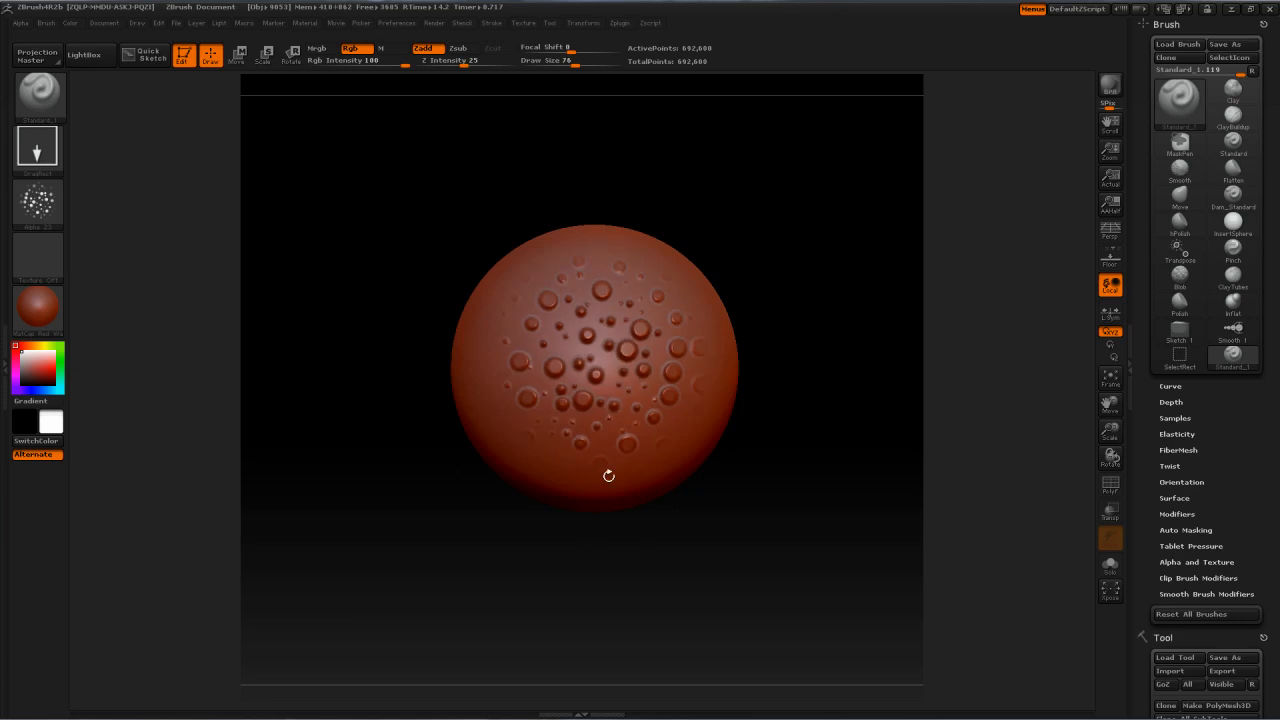
mouse_move(752, 258)
mouse_down()
mouse_move(842, 209)
mouse_move(798, 249)
mouse_move(770, 223)
mouse_move(639, 289)
mouse_up()
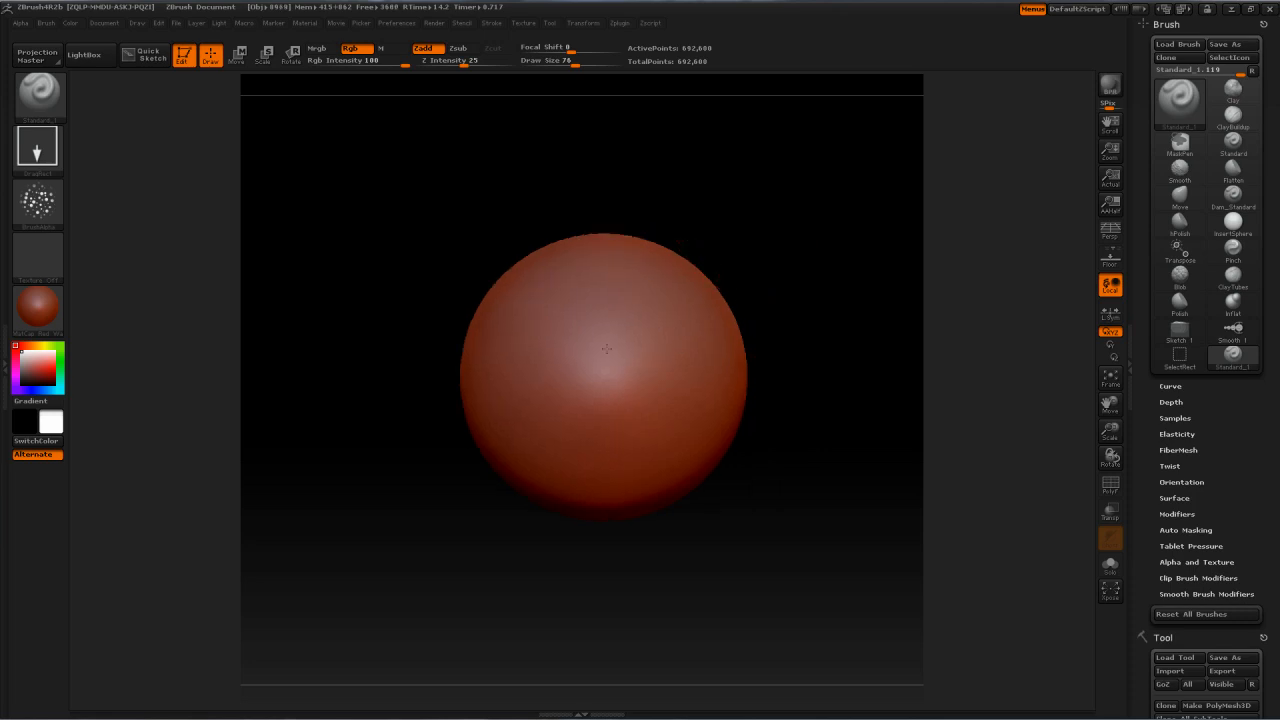
mouse_move(606, 353)
mouse_down()
mouse_move(641, 559)
mouse_move(614, 482)
mouse_up()
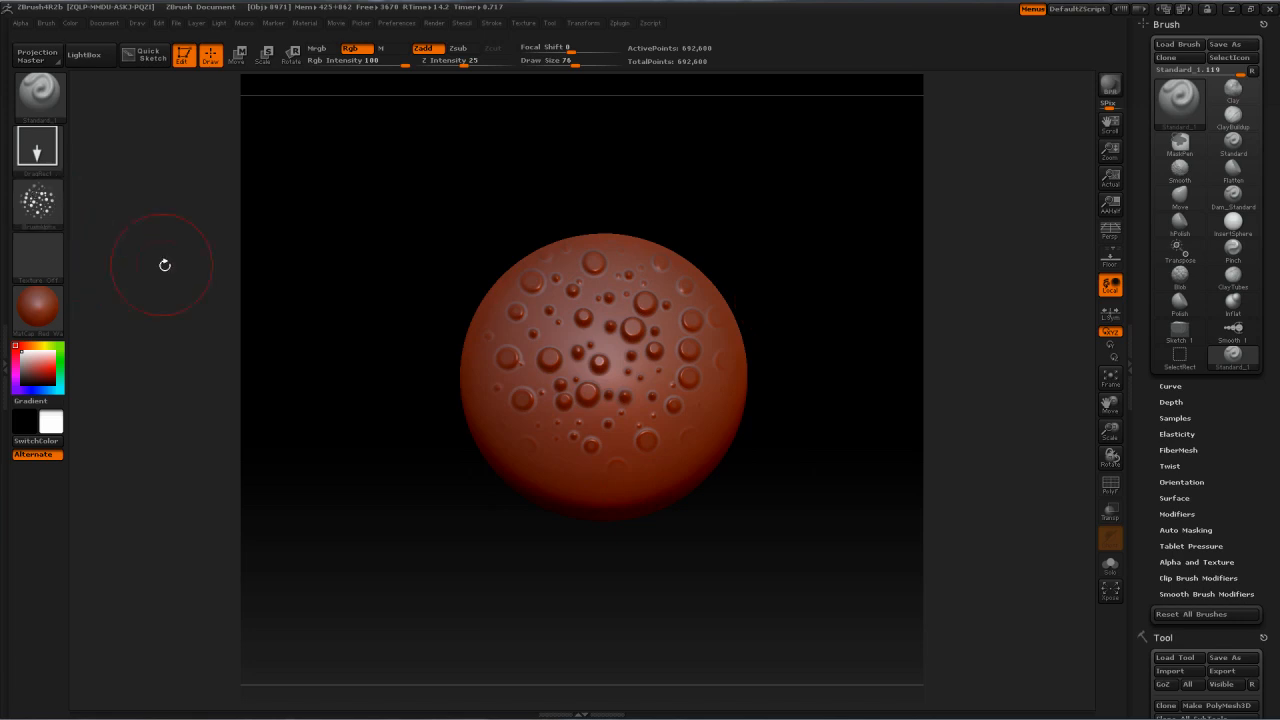
Step: Apply the ToyPlastic material to the bumpy sphere and capture its close-up view as the cloned brush's icon
mouse_move(428, 207)
alt+mouse_down()
mouse_move(469, 289)
mouse_move(847, 221)
mouse_move(818, 197)
mouse_move(887, 311)
alt+mouse_up()
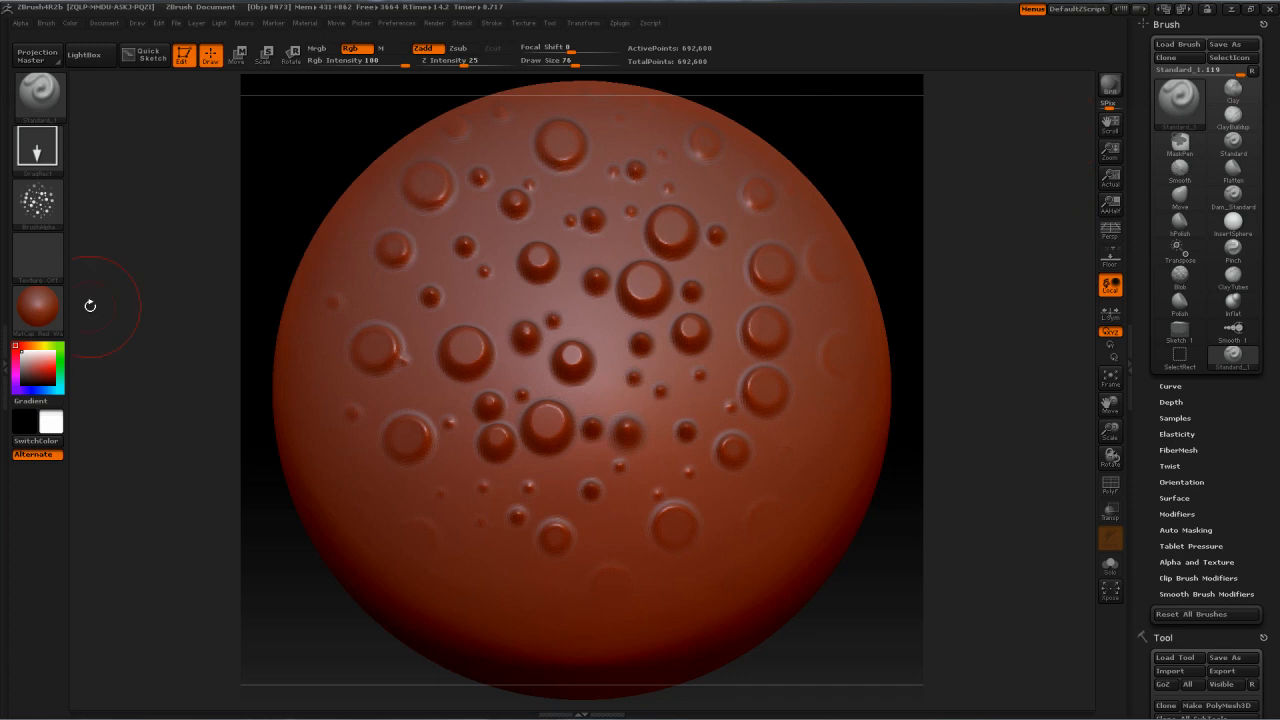
click(56, 318)
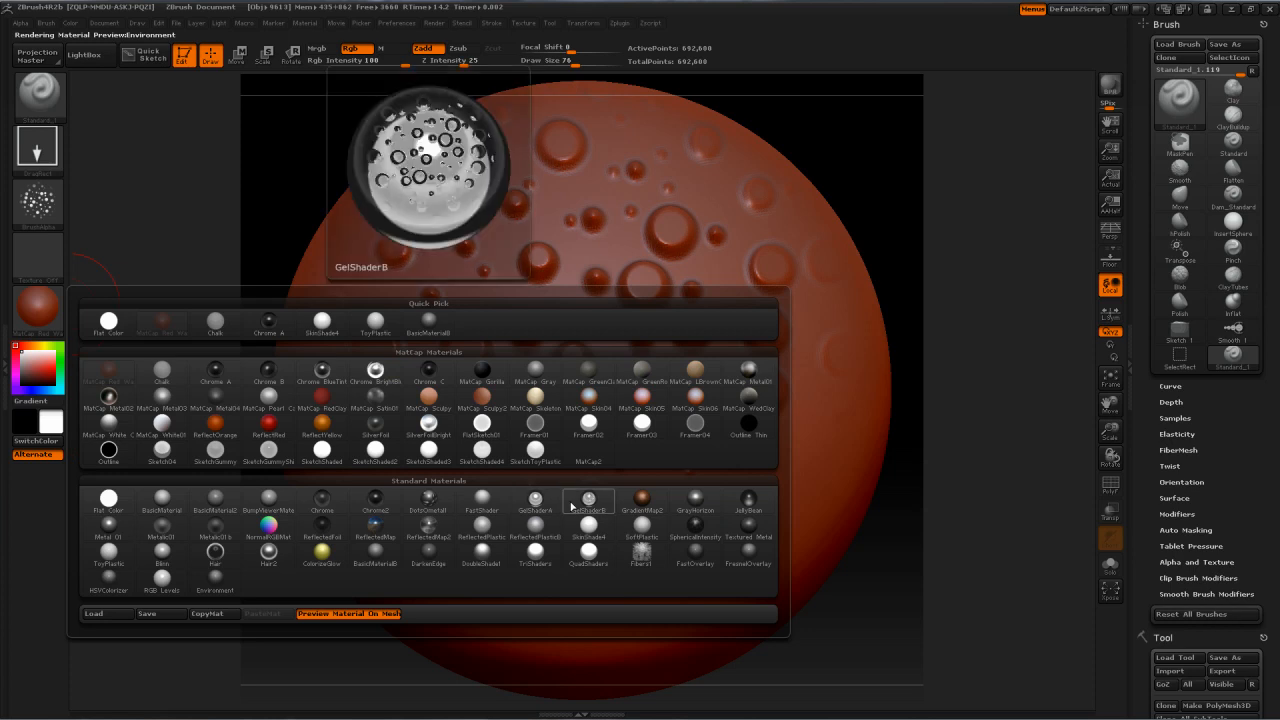
click(107, 553)
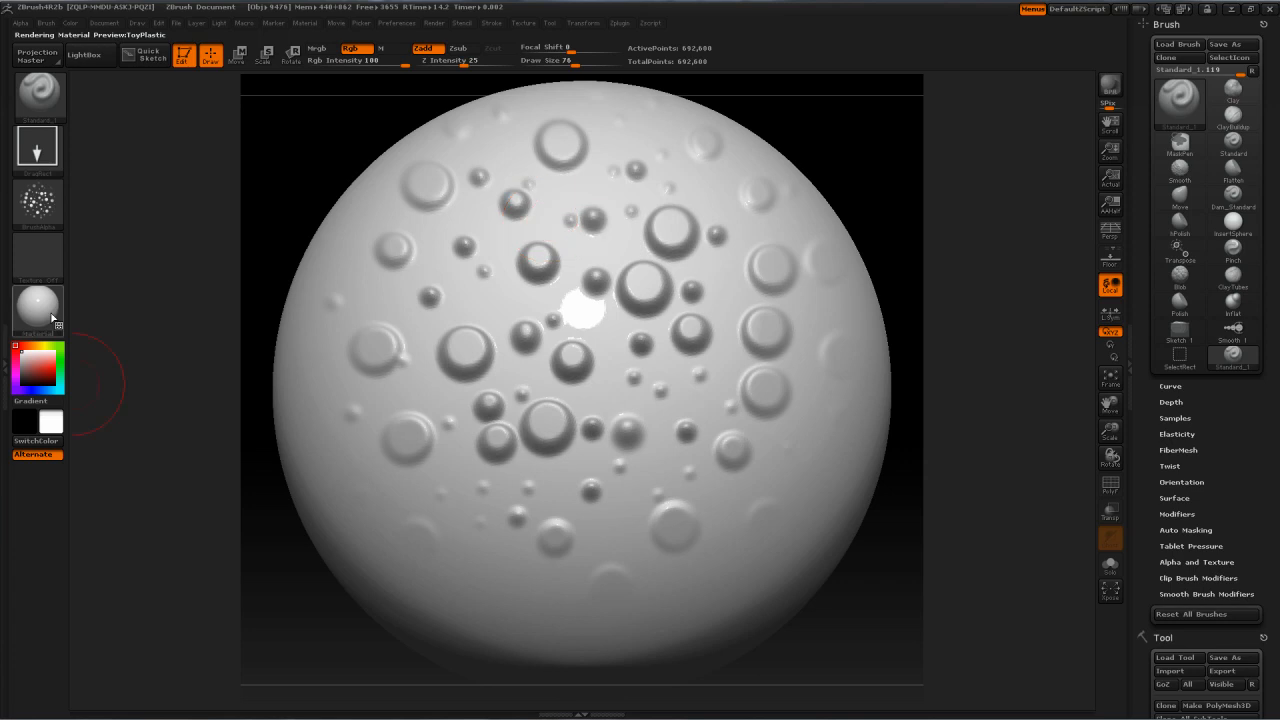
click(1233, 89)
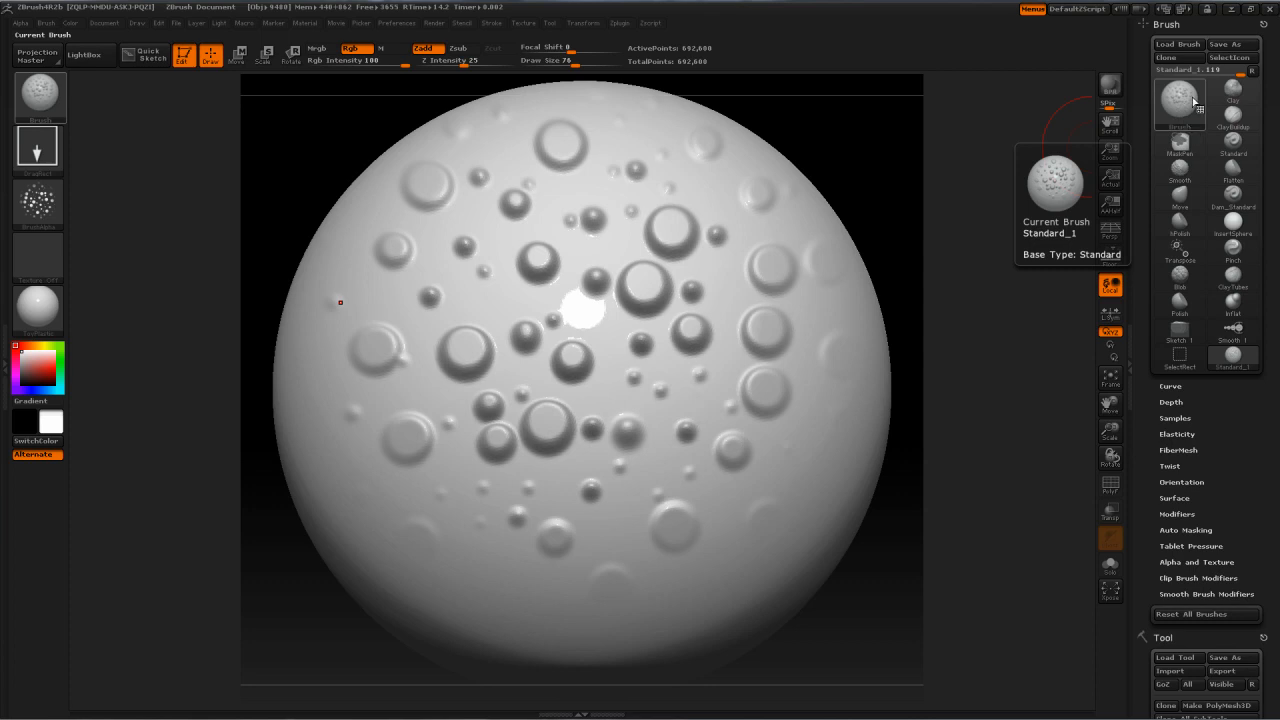
Step: Save the brush preset in the Brushes folder, replacing the existing nickZ_CustomBrush.ZBP
click(1236, 45)
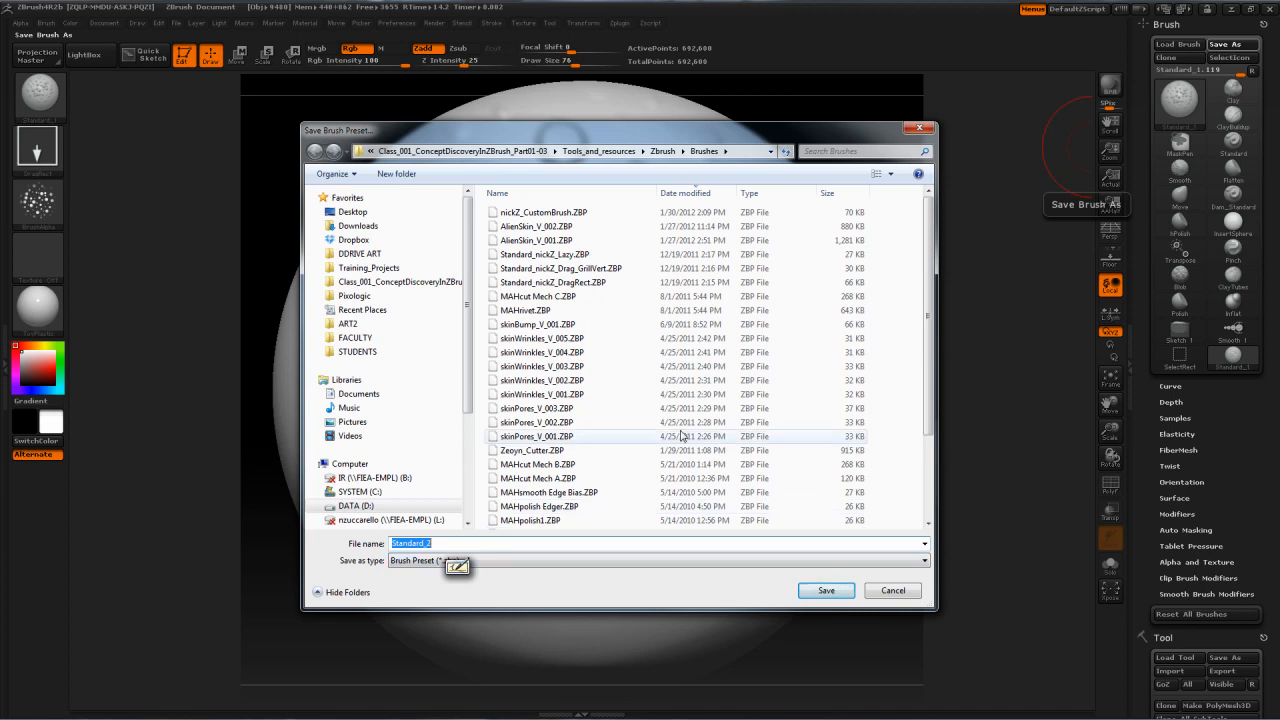
click(589, 216)
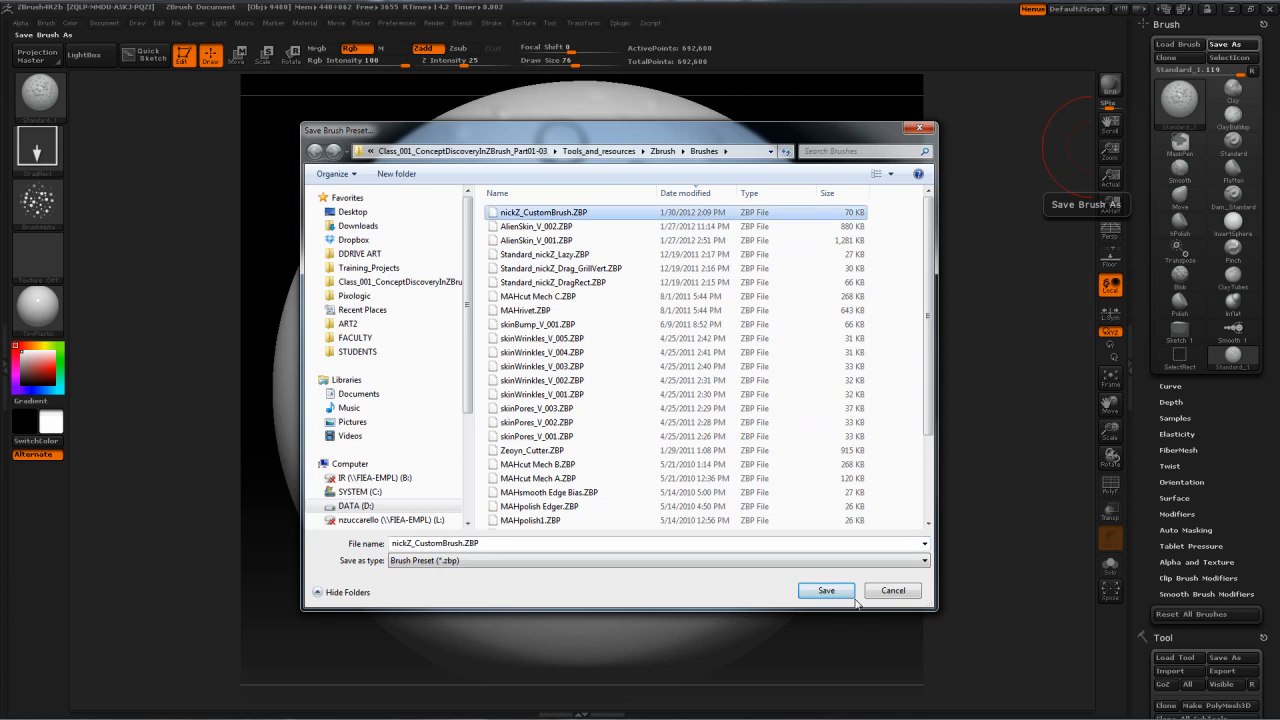
click(828, 591)
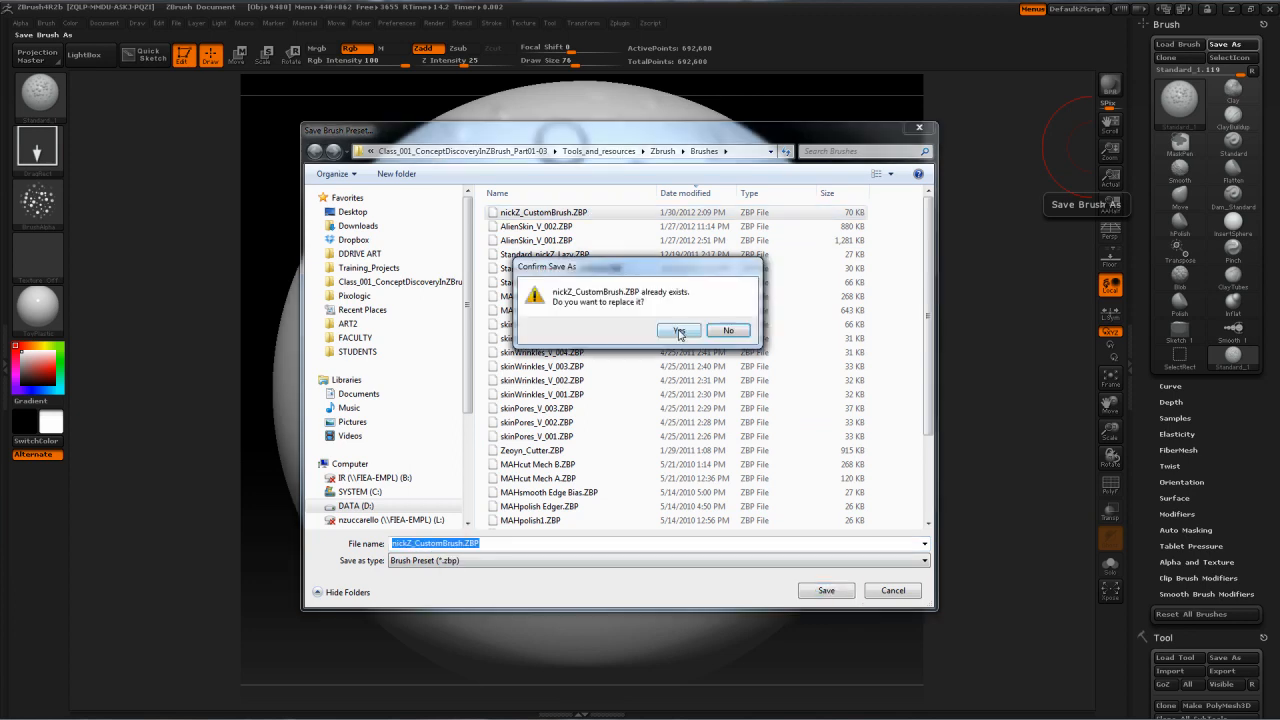
click(679, 331)
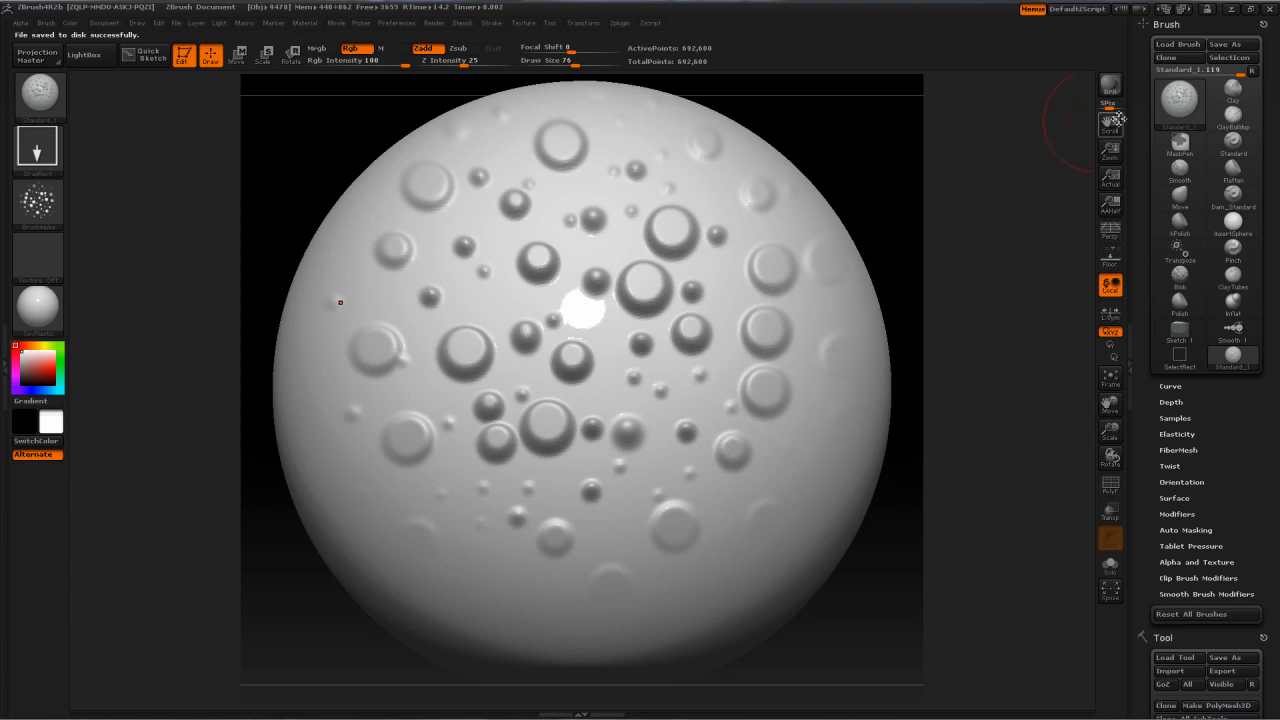
Step: Save another copy of the brush as nickZ_CustomBrush1 in Pixologic > ZBrush 4R2 > ZStartup > BrushPresets
click(1220, 45)
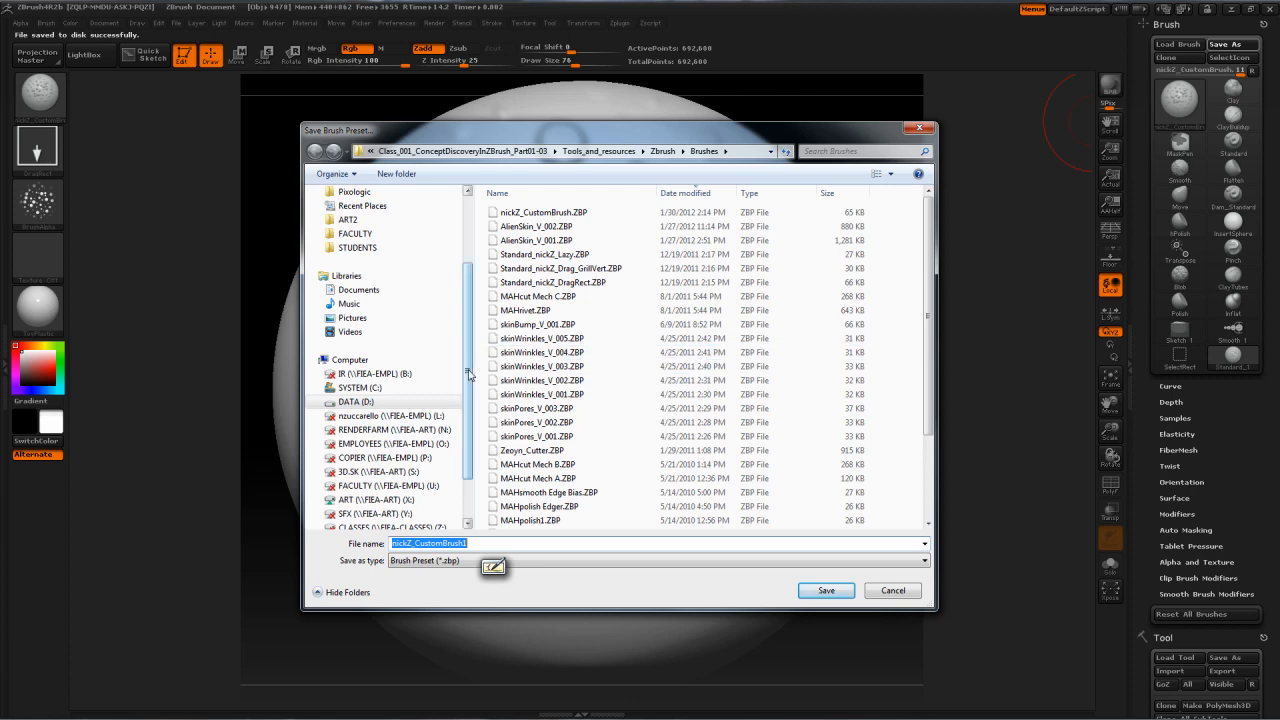
drag(468, 375, 464, 304)
click(398, 296)
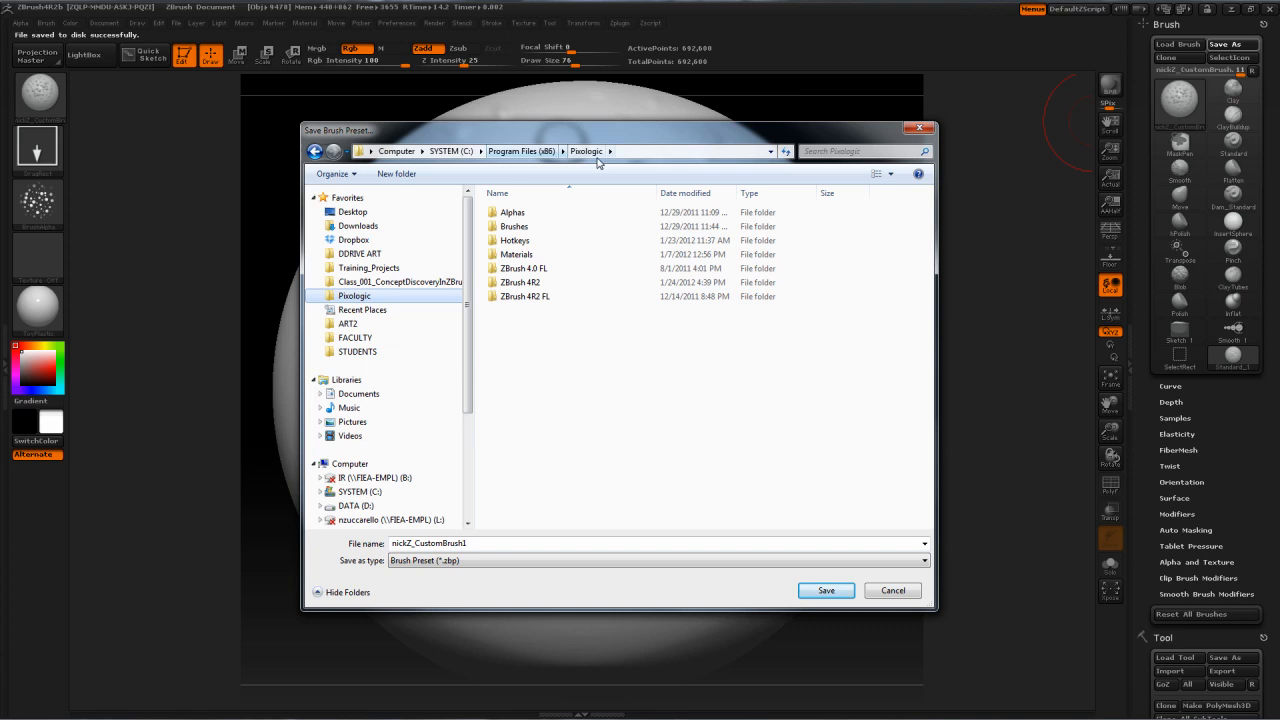
double_click(559, 285)
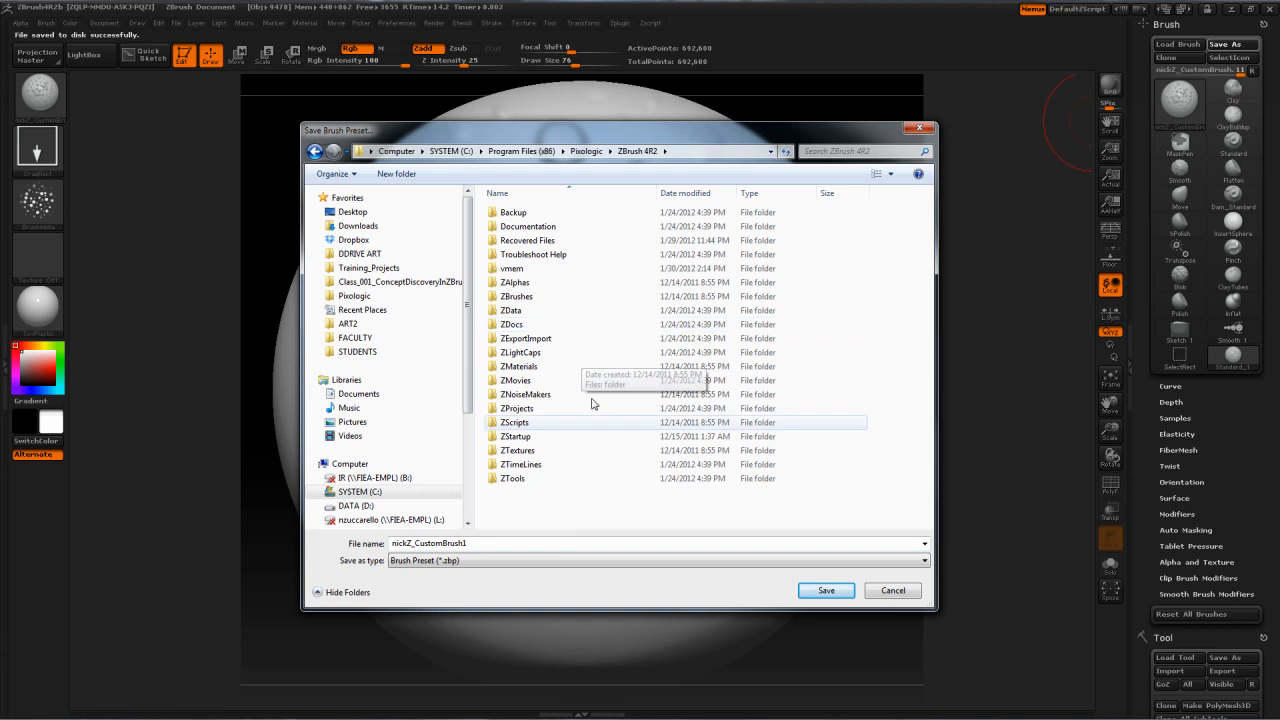
click(540, 437)
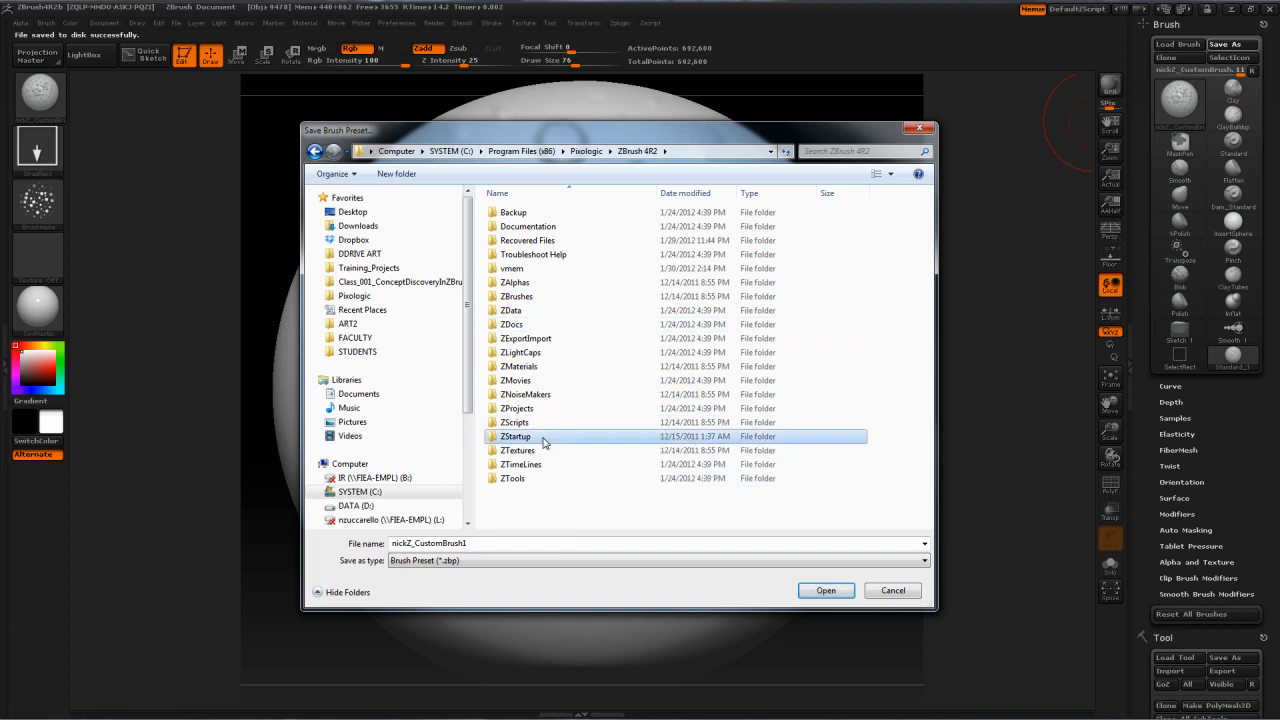
double_click(544, 438)
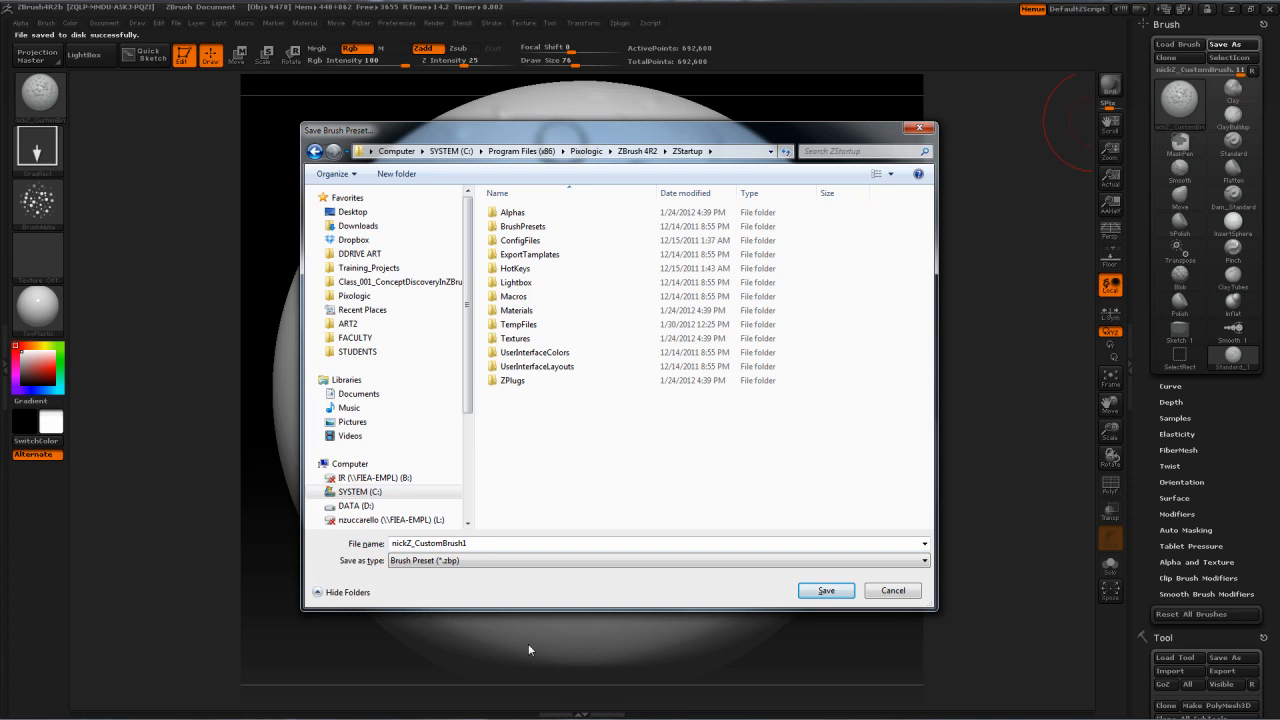
double_click(549, 234)
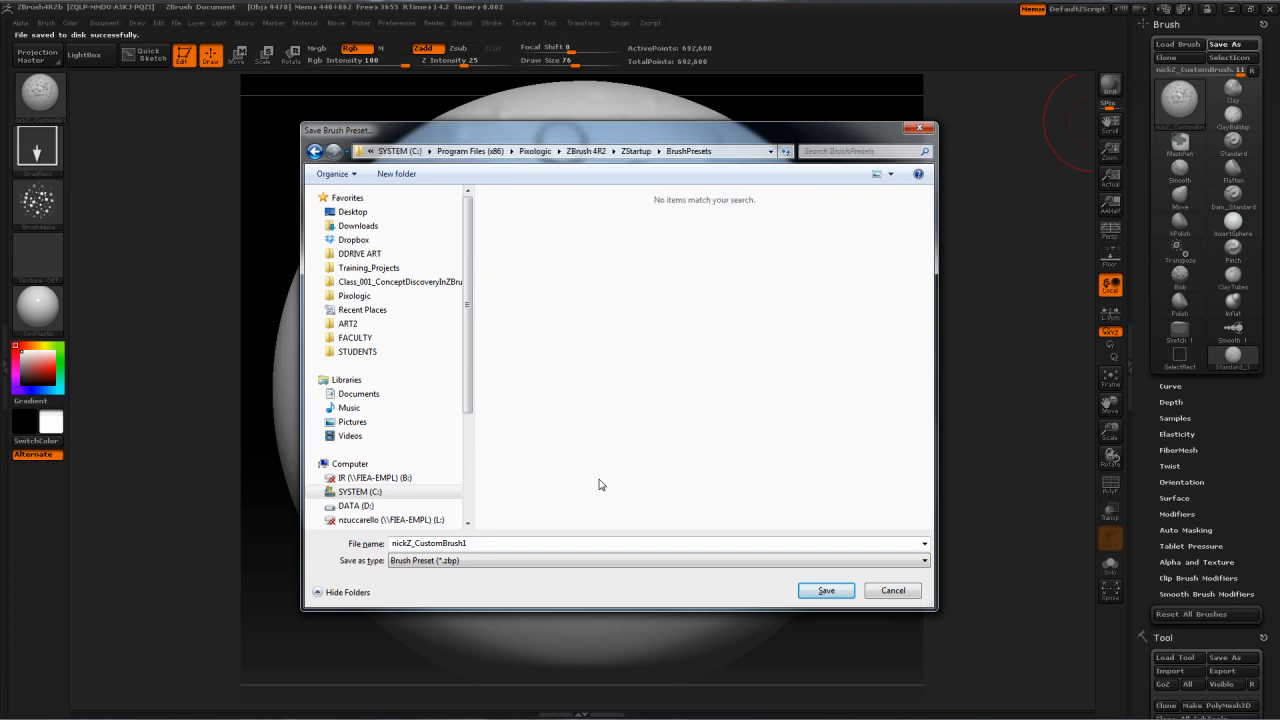
click(826, 591)
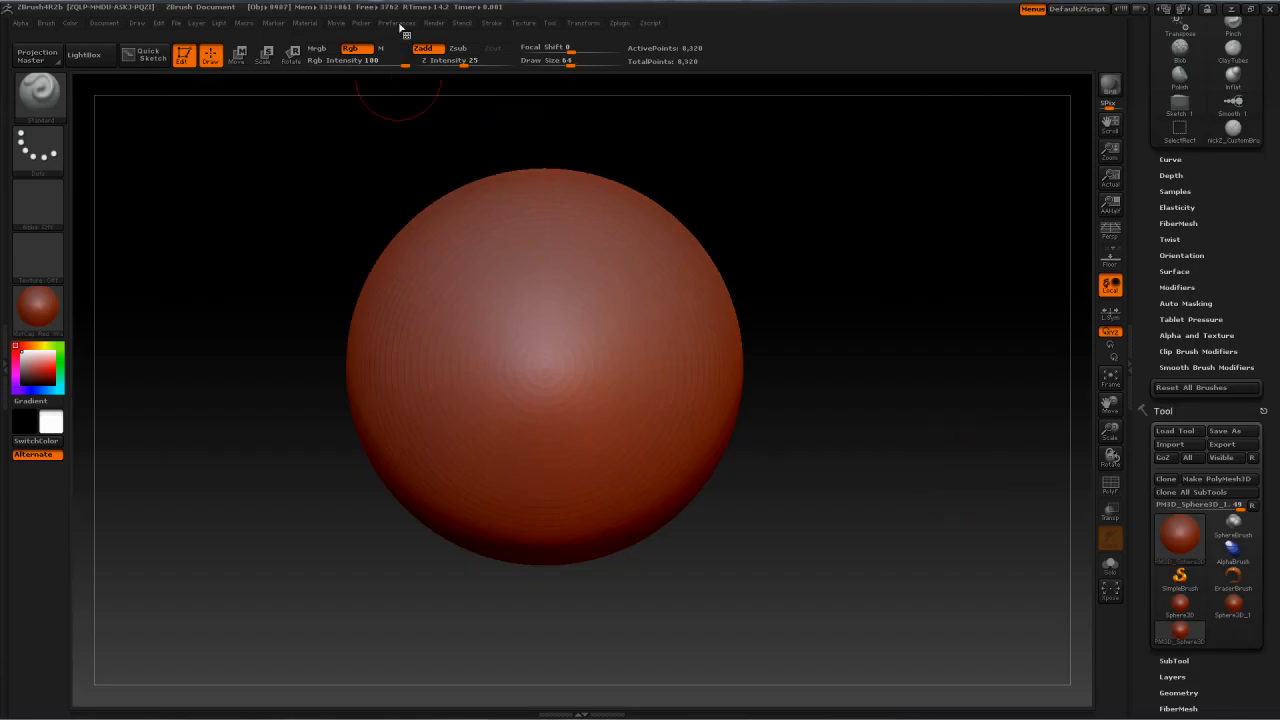
Step: Reset the program to its startup state with Init ZBrush, clearing the current canvas and sphere tools
click(397, 23)
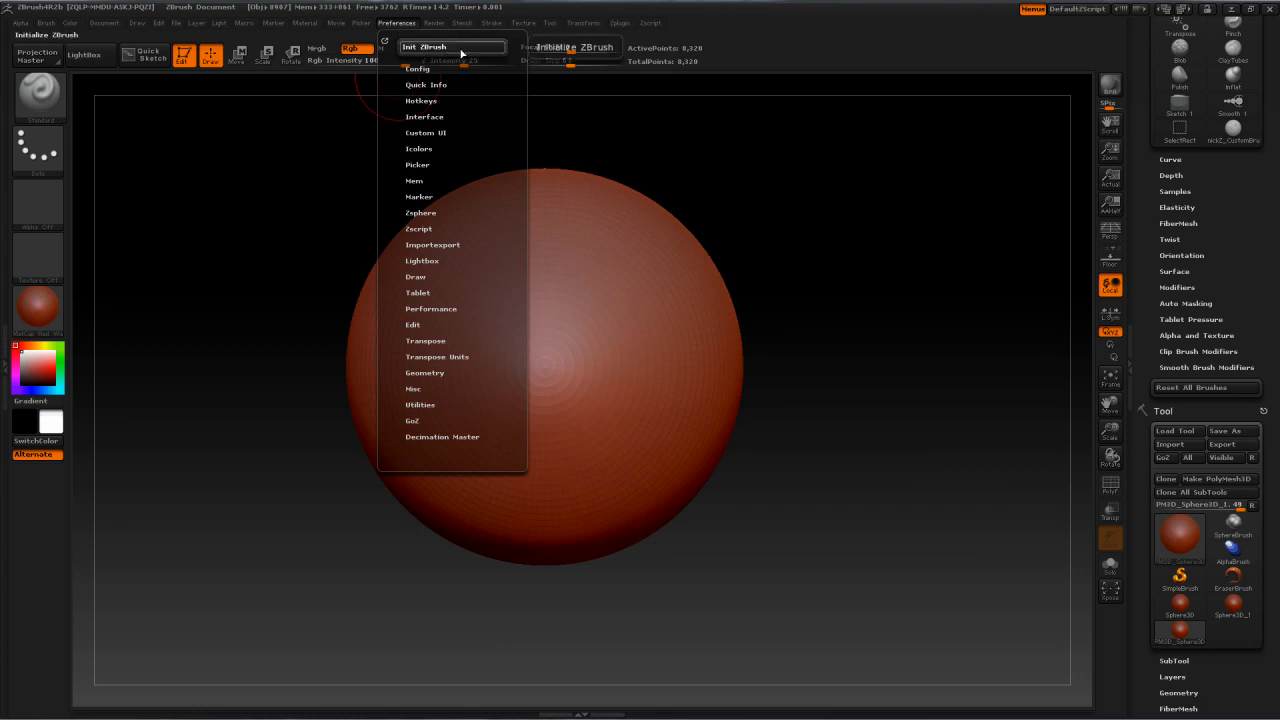
click(462, 50)
click(702, 382)
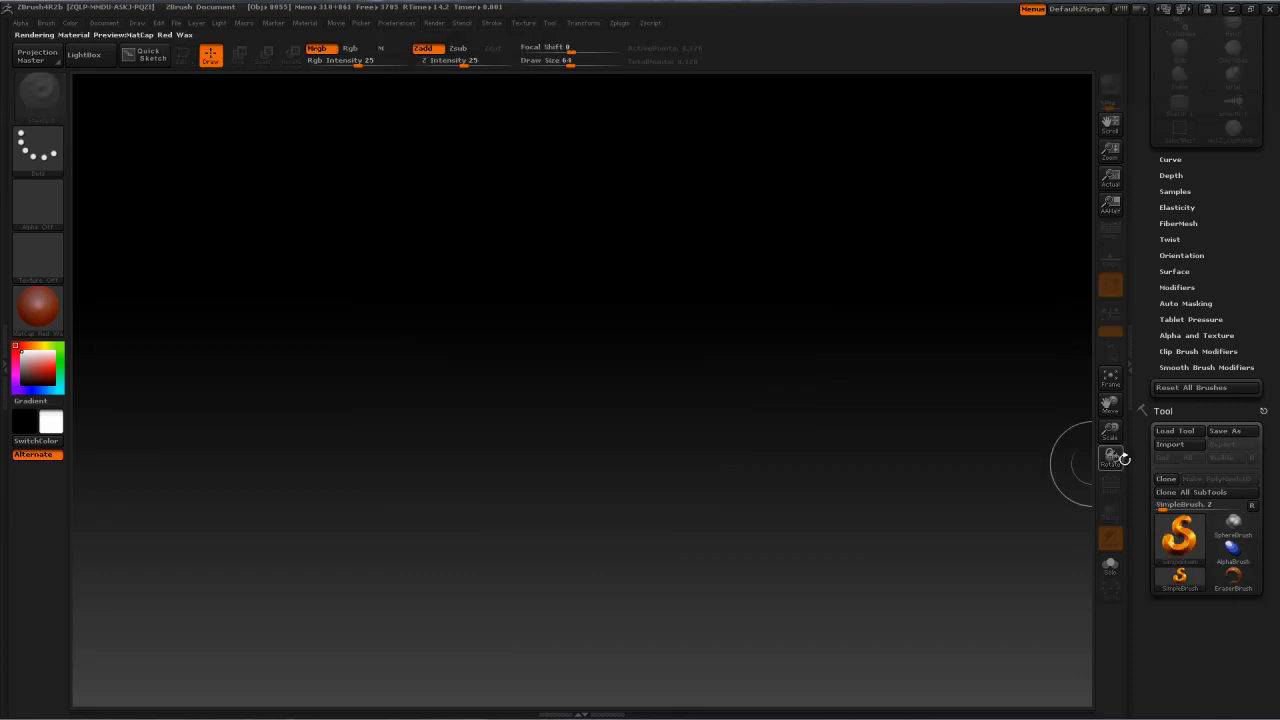
Step: Draw a Sphere3D near the centre of the canvas, enter edit mode and convert it to a PolyMesh3D
click(1181, 537)
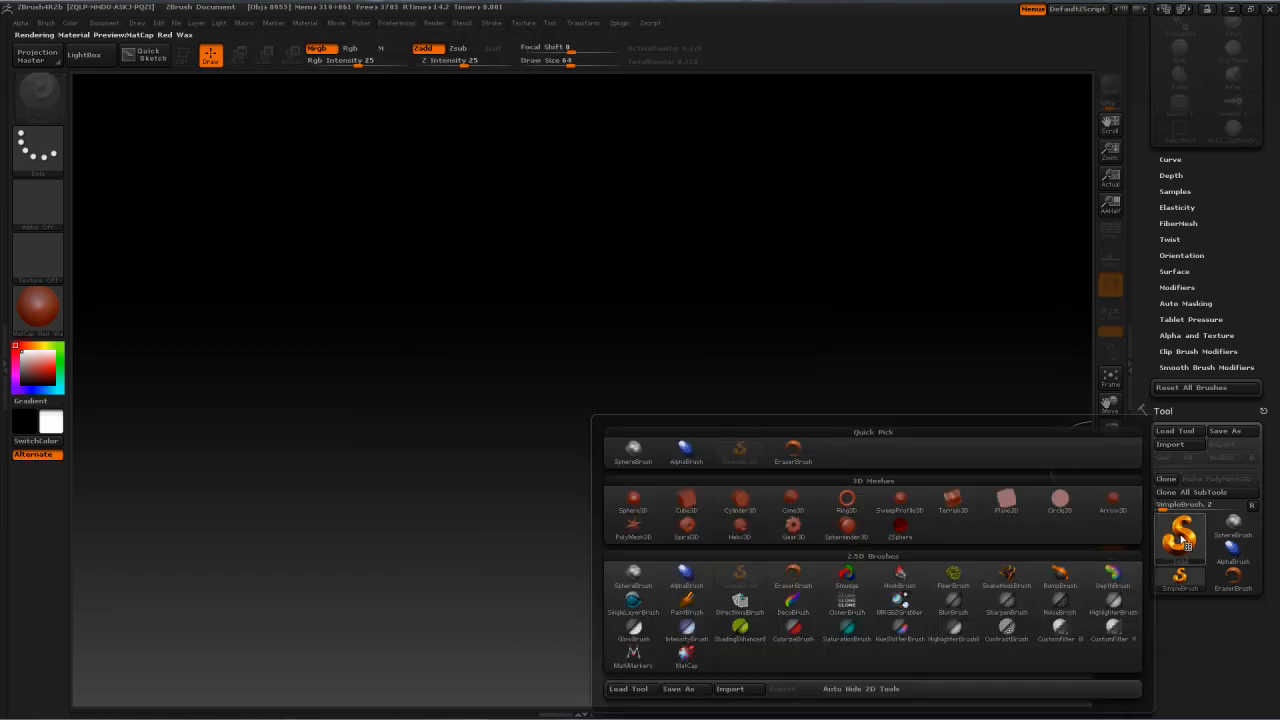
click(634, 500)
drag(617, 402, 654, 512)
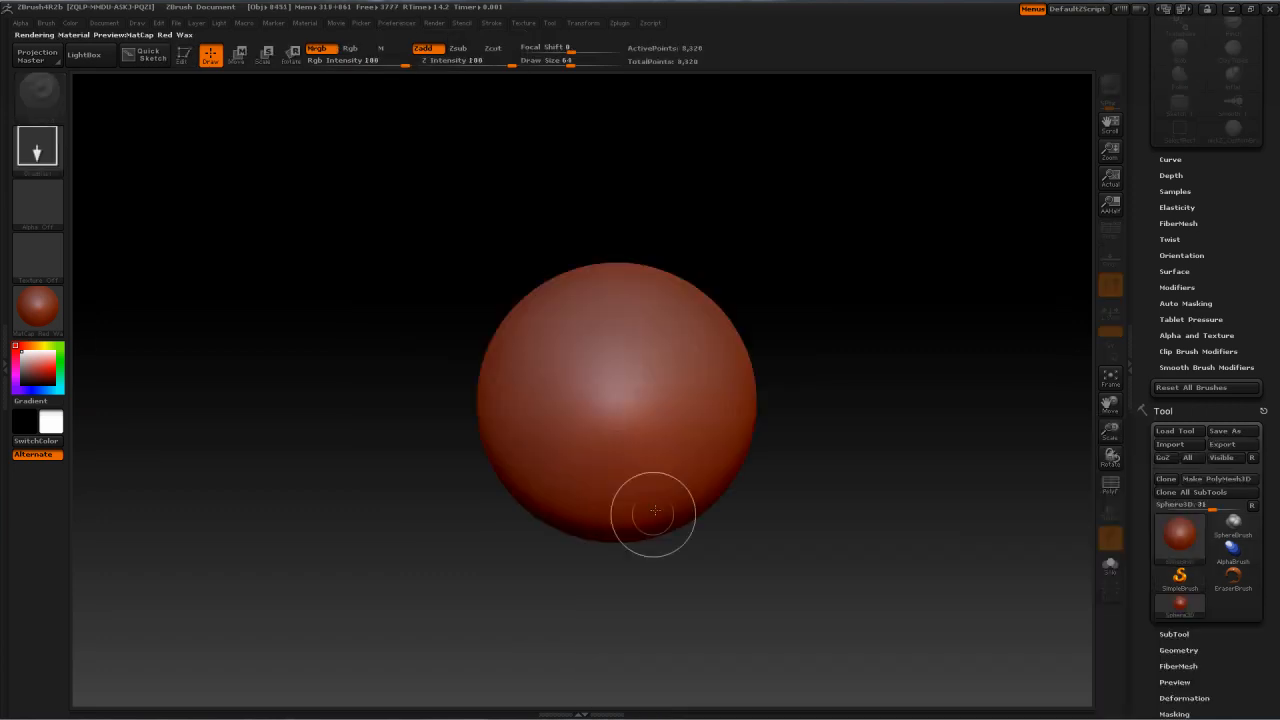
key(t)
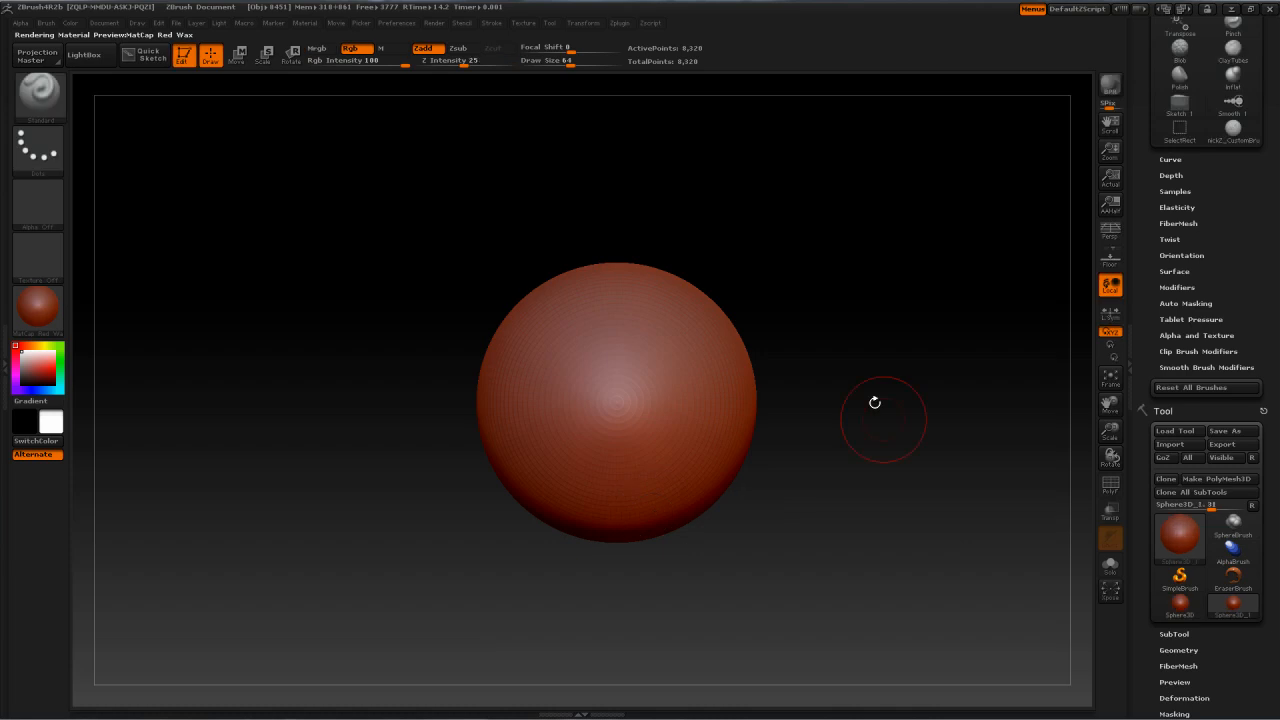
click(1205, 480)
Step: Test the Standard brush with a short diagonal stroke on the new sphere and undo the stroke
drag(680, 400, 605, 319)
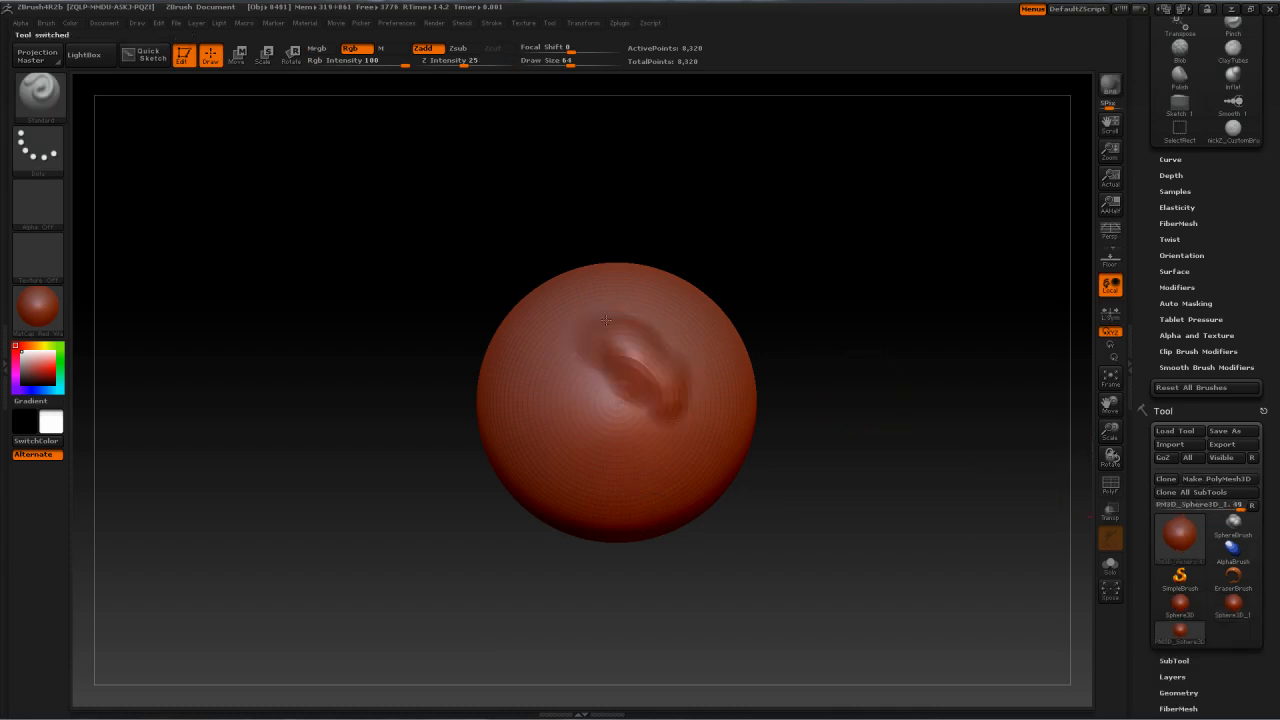
key(ctrl+z)
mouse_move(866, 336)
mouse_down()
mouse_move(847, 335)
mouse_move(869, 301)
mouse_move(849, 306)
mouse_up()
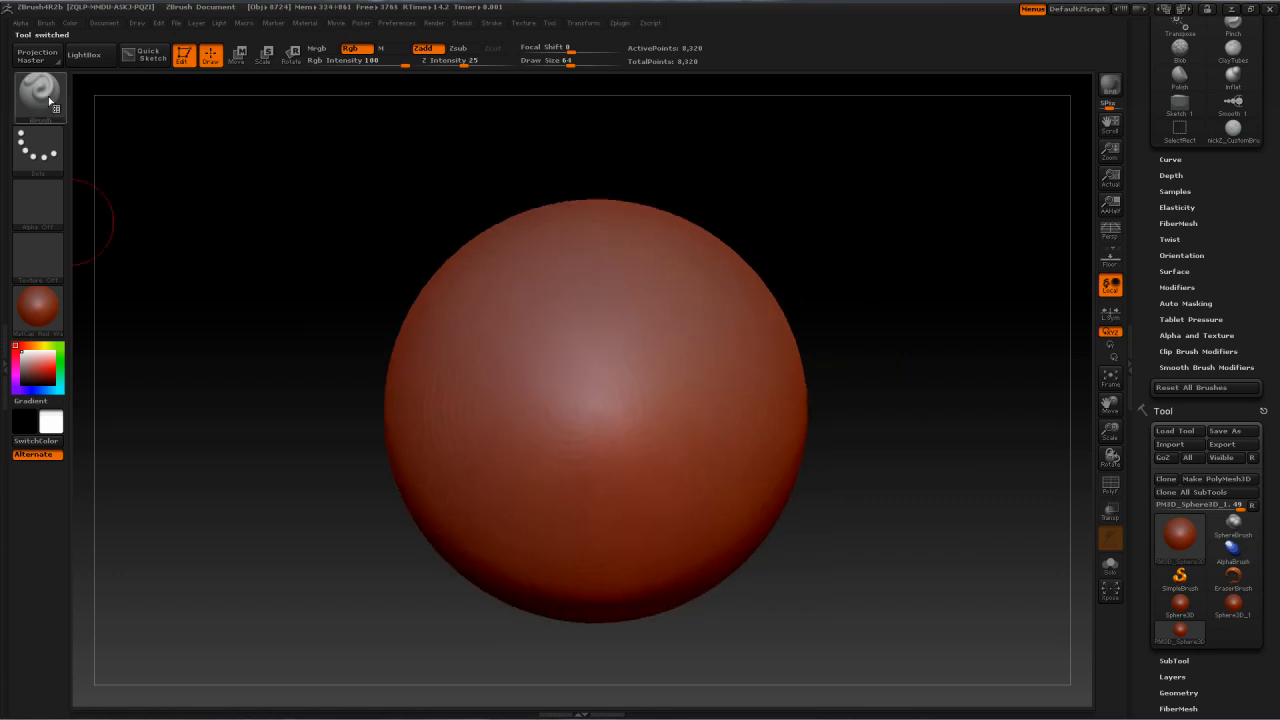
Step: Select the saved nickZ_CustomBrush, try its dot pattern on the sphere's front, and undo the imprint
click(50, 100)
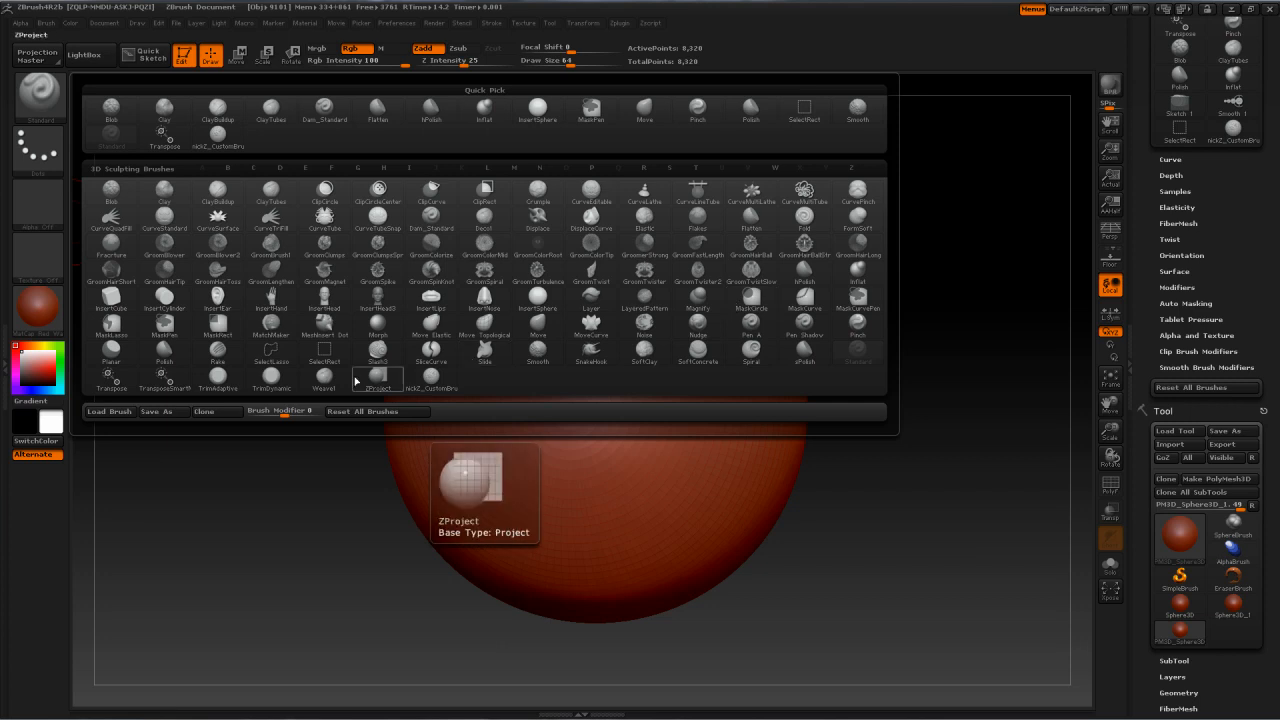
click(430, 379)
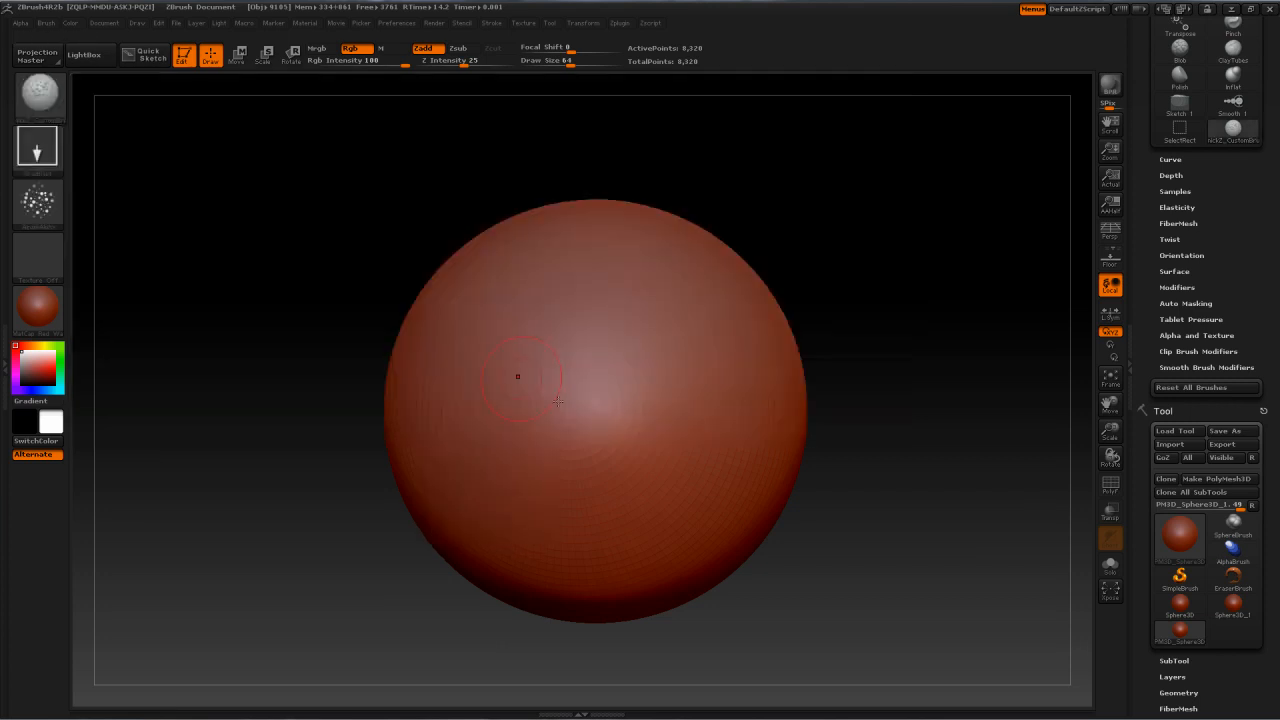
drag(557, 401, 649, 537)
key(ctrl)
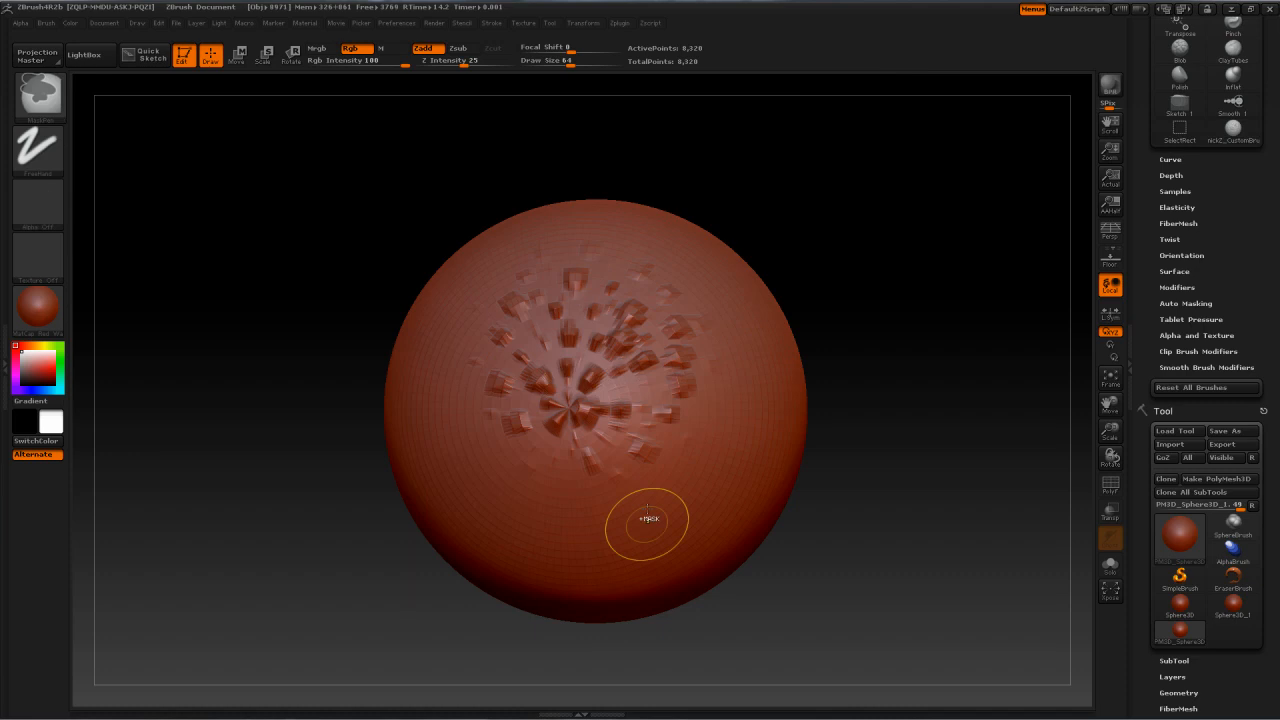
key(ctrl+z)
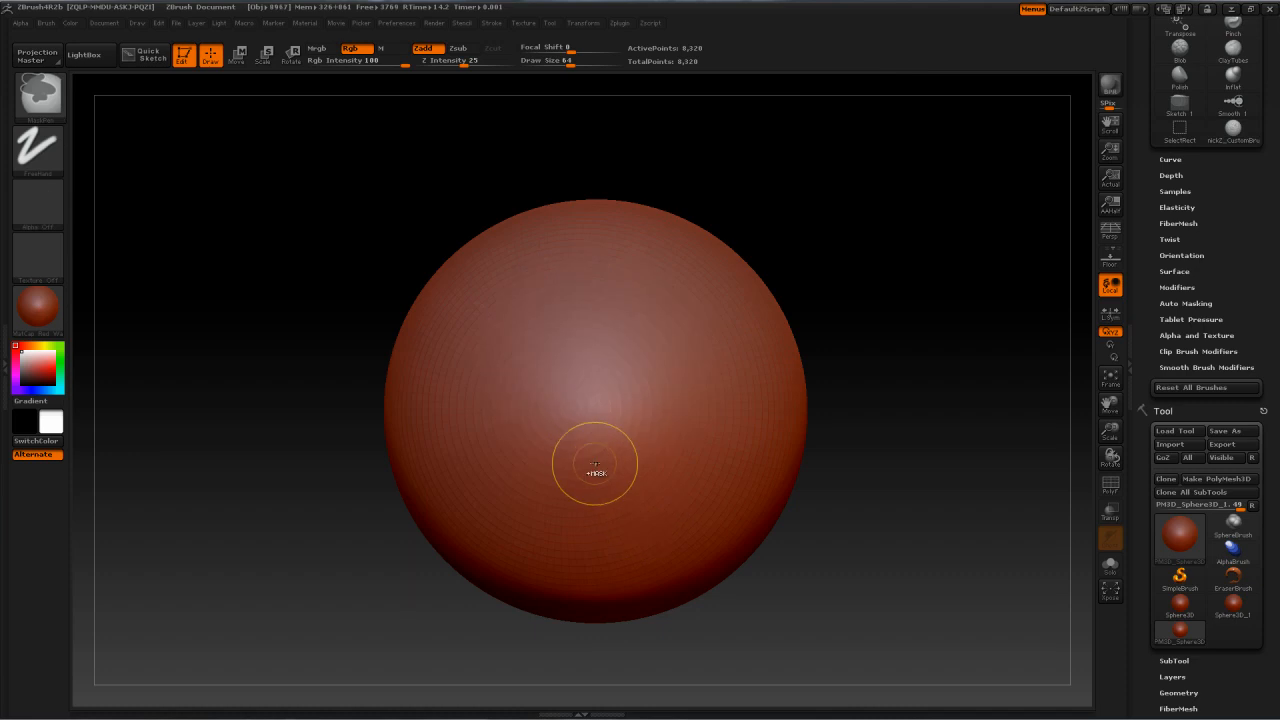
Step: Subdivide the sphere's mesh twice
key(ctrl+d)
key(ctrl+d)
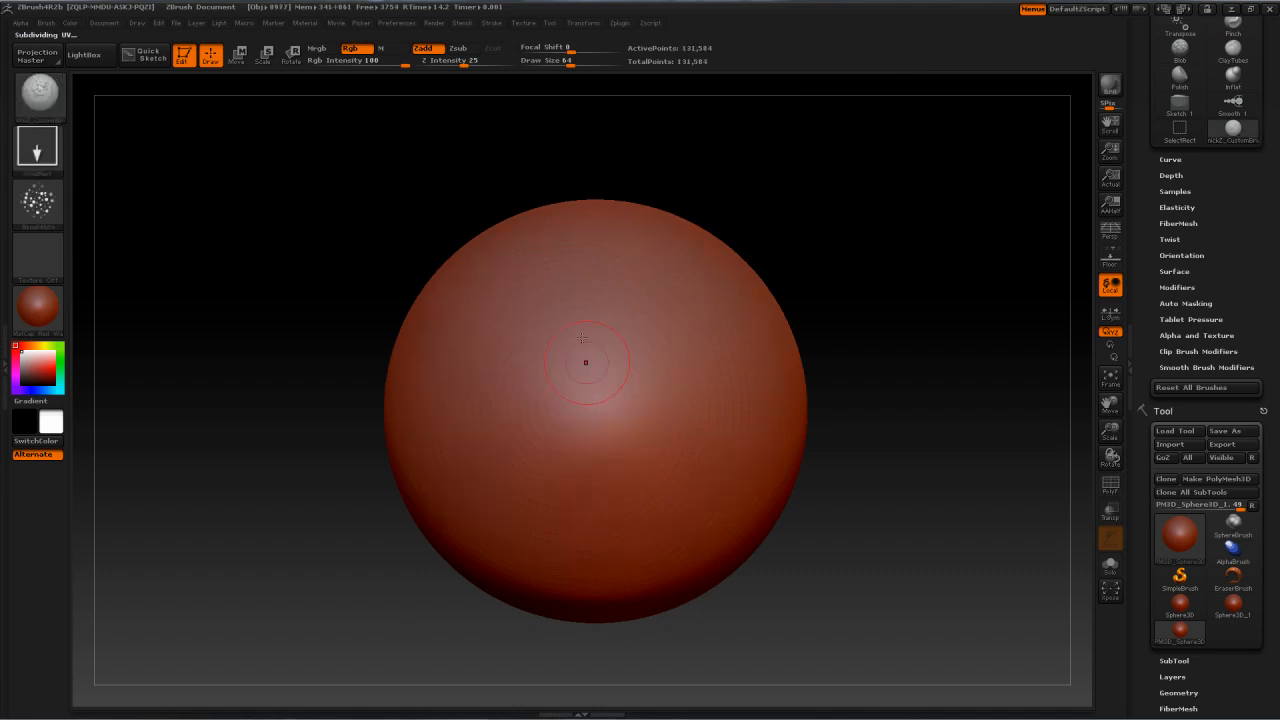
Step: Imprint the custom brush's dot pattern on several areas of the subdivided sphere from different viewing angles
alt+right_drag(582, 337, 576, 188)
alt+right_drag(767, 254, 788, 345)
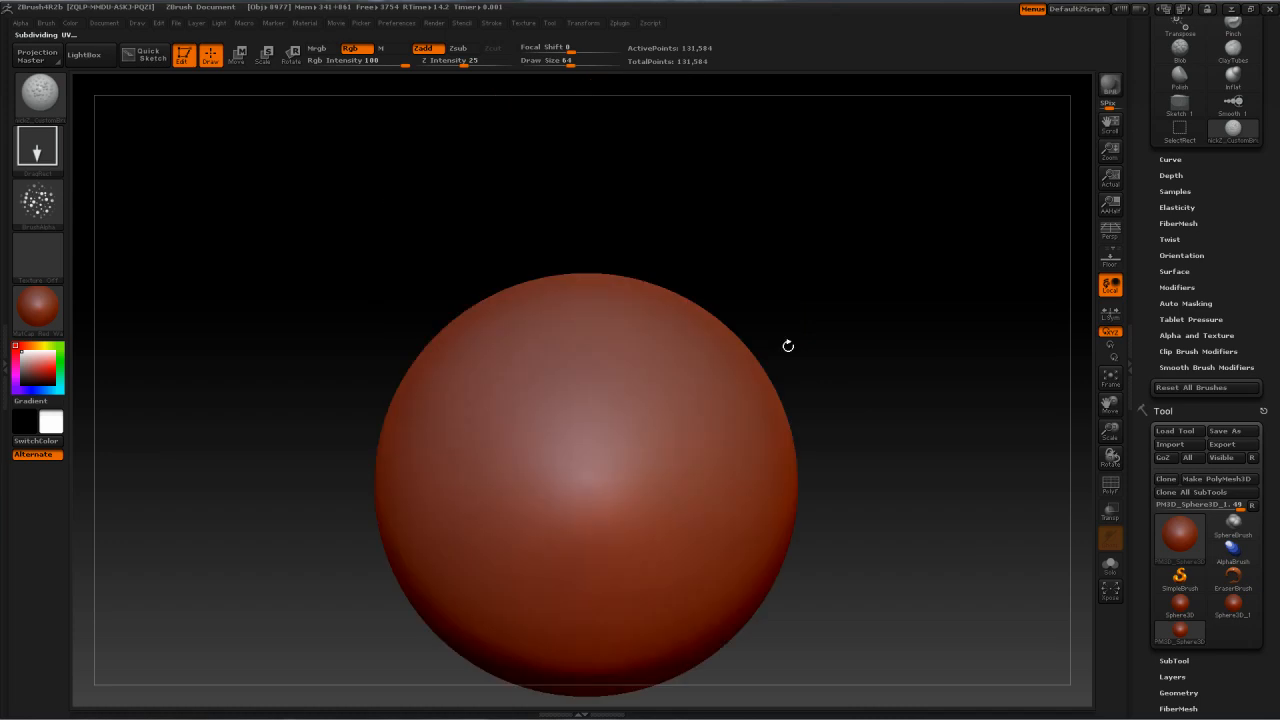
mouse_move(569, 398)
mouse_down()
mouse_move(672, 572)
mouse_move(853, 313)
mouse_move(780, 282)
mouse_up()
drag(683, 376, 759, 549)
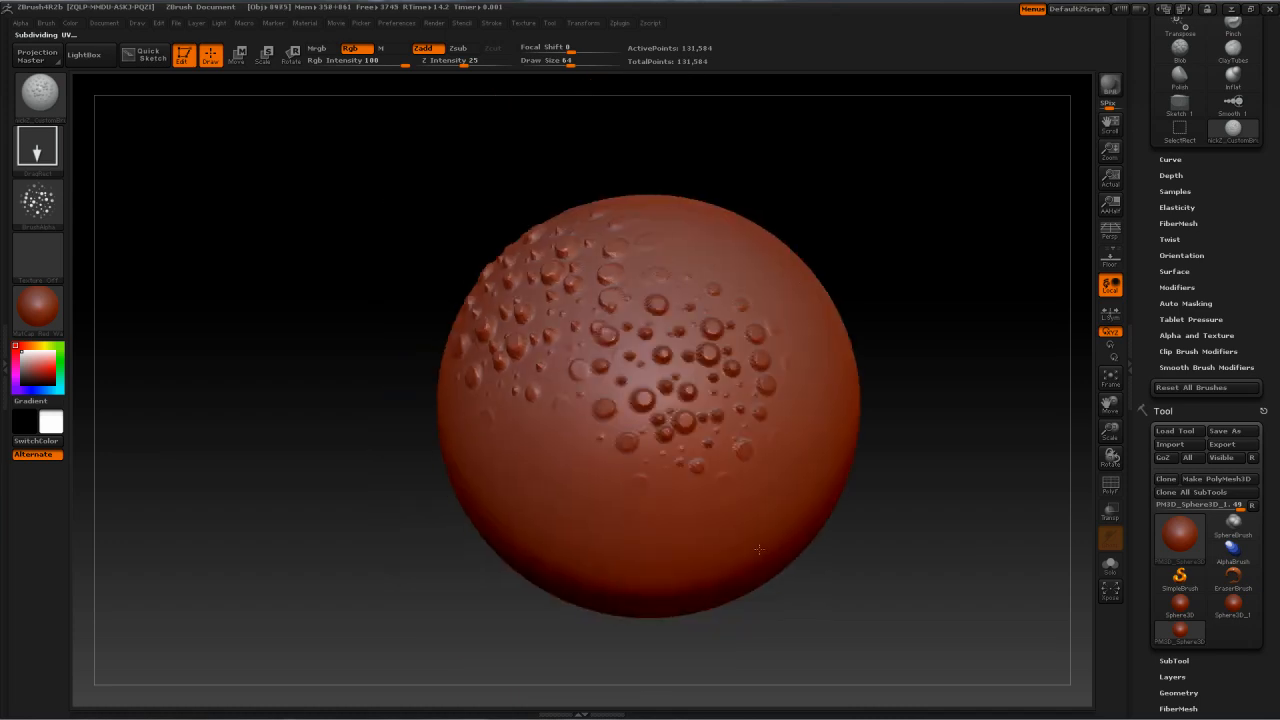
alt+drag(841, 225, 814, 269)
drag(632, 432, 610, 580)
mouse_move(762, 297)
mouse_down()
mouse_move(785, 401)
mouse_move(767, 522)
mouse_move(595, 534)
mouse_move(393, 466)
mouse_move(770, 221)
mouse_move(718, 240)
mouse_move(818, 263)
mouse_move(790, 300)
mouse_move(729, 253)
mouse_up()
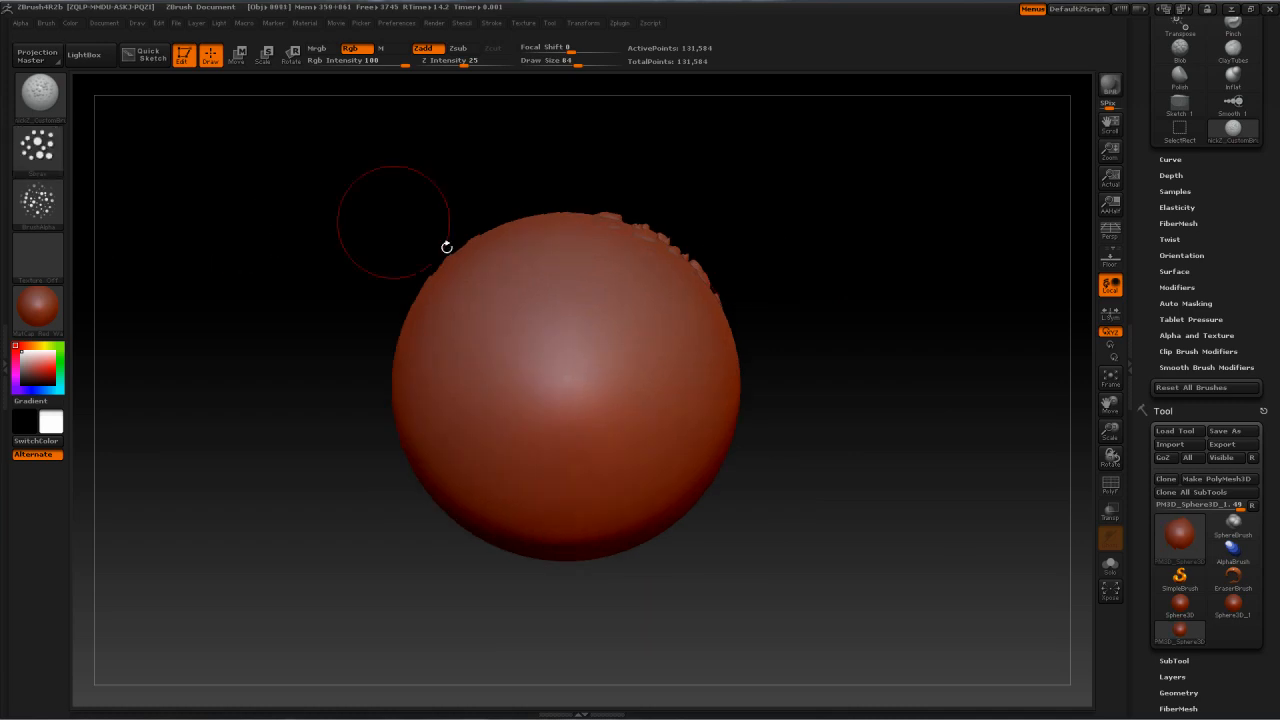
Step: Try the custom brush with a Spray stroke across the sphere's front and undo it
mouse_move(446, 250)
mouse_down()
mouse_move(524, 418)
mouse_move(572, 307)
mouse_up()
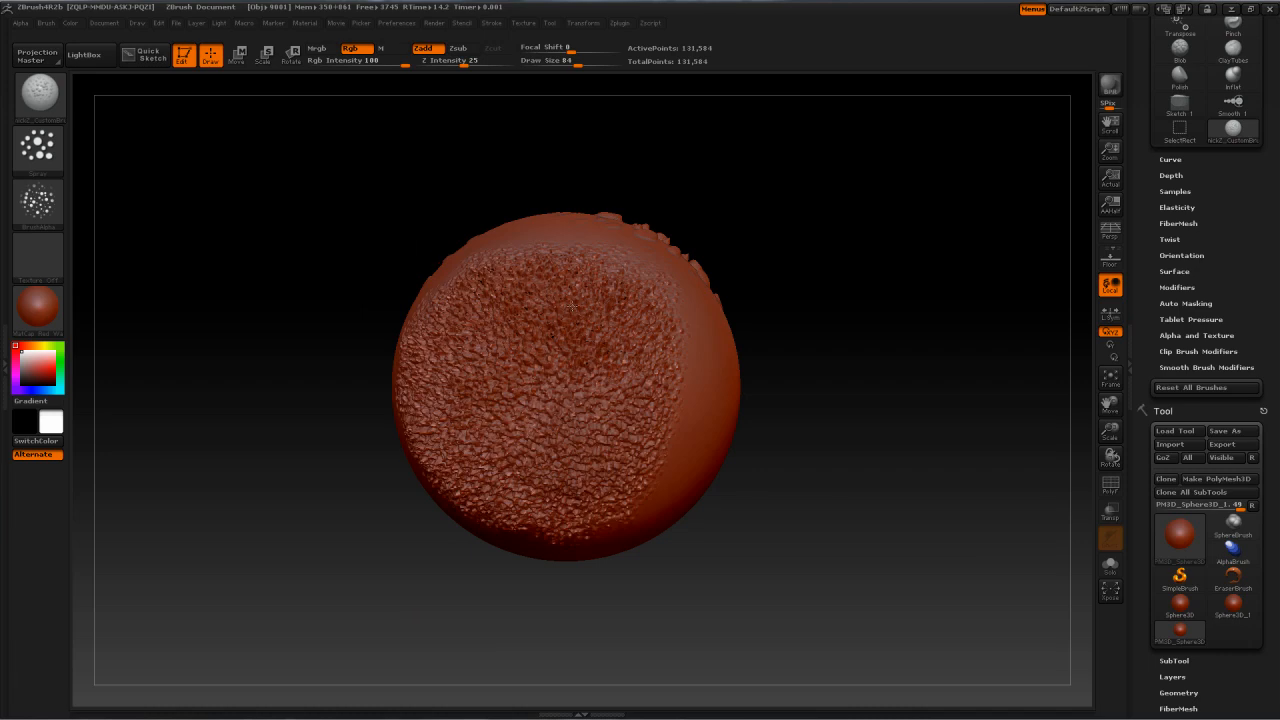
key(ctrl+z)
Step: Enlarge the draw size to 146, spray the dot texture over the sphere and smooth the bumps
key(s)
drag(562, 398, 573, 398)
click(60, 160)
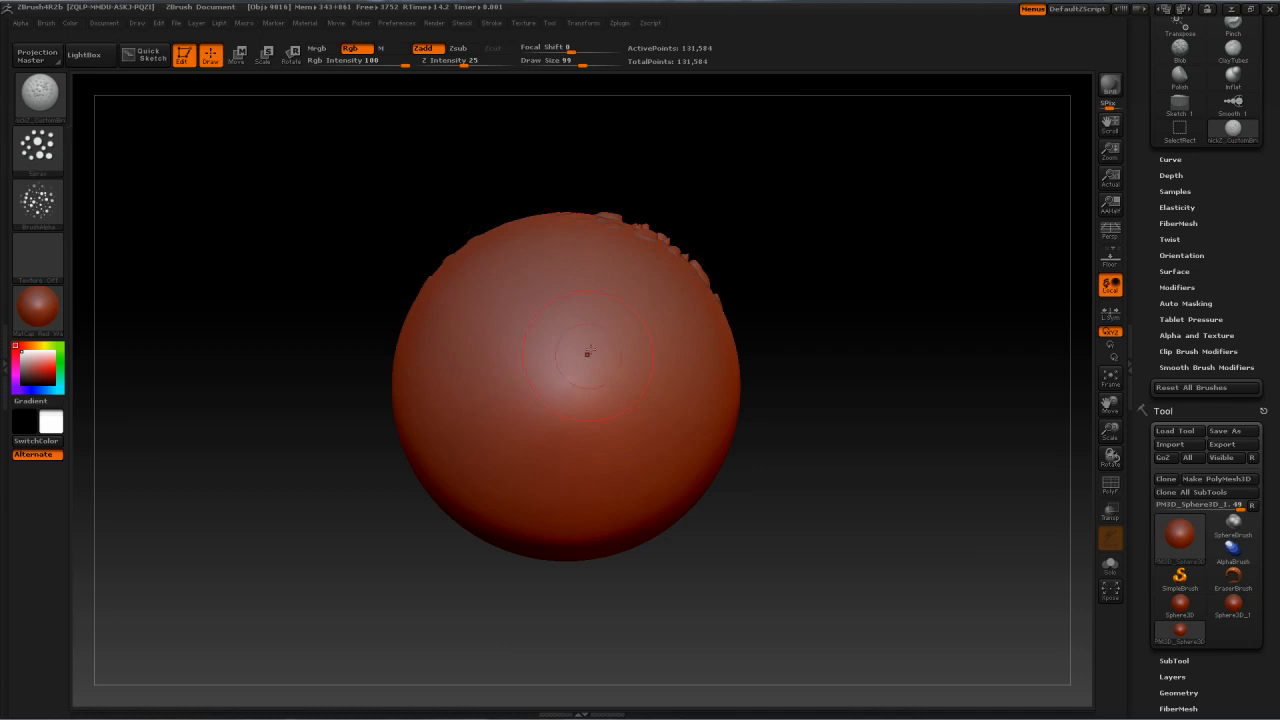
key(bracketright)
mouse_move(648, 440)
mouse_down()
mouse_move(475, 353)
mouse_move(605, 490)
mouse_up()
mouse_move(829, 454)
mouse_down()
mouse_move(630, 498)
mouse_move(635, 476)
mouse_move(480, 385)
mouse_up()
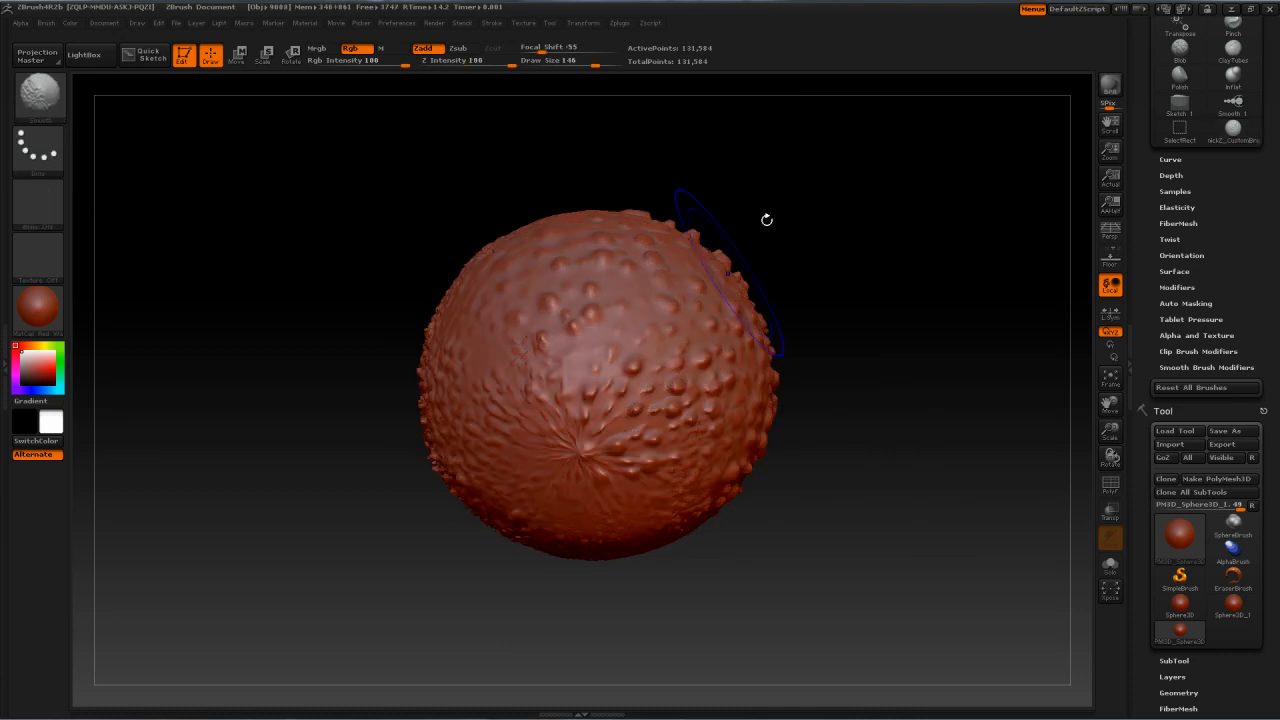
Step: Try a short spray stroke over the pinched pole of the sphere and undo it
drag(766, 219, 830, 231)
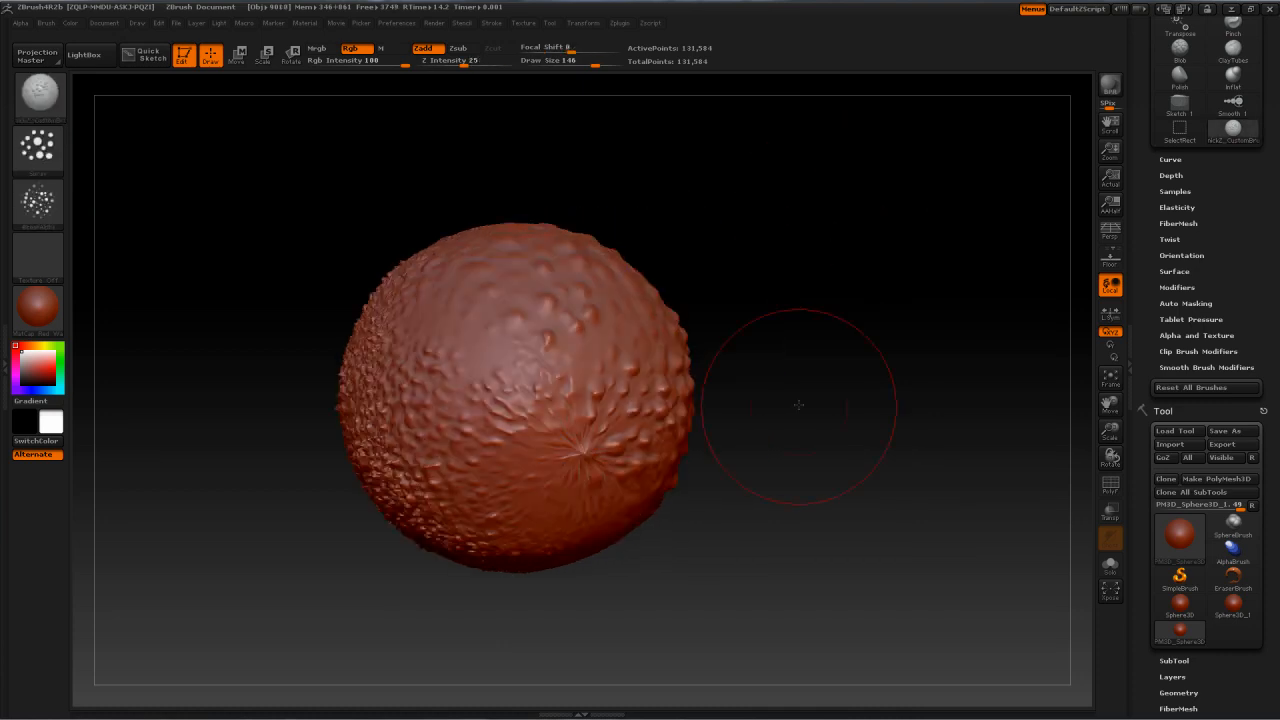
drag(798, 405, 916, 481)
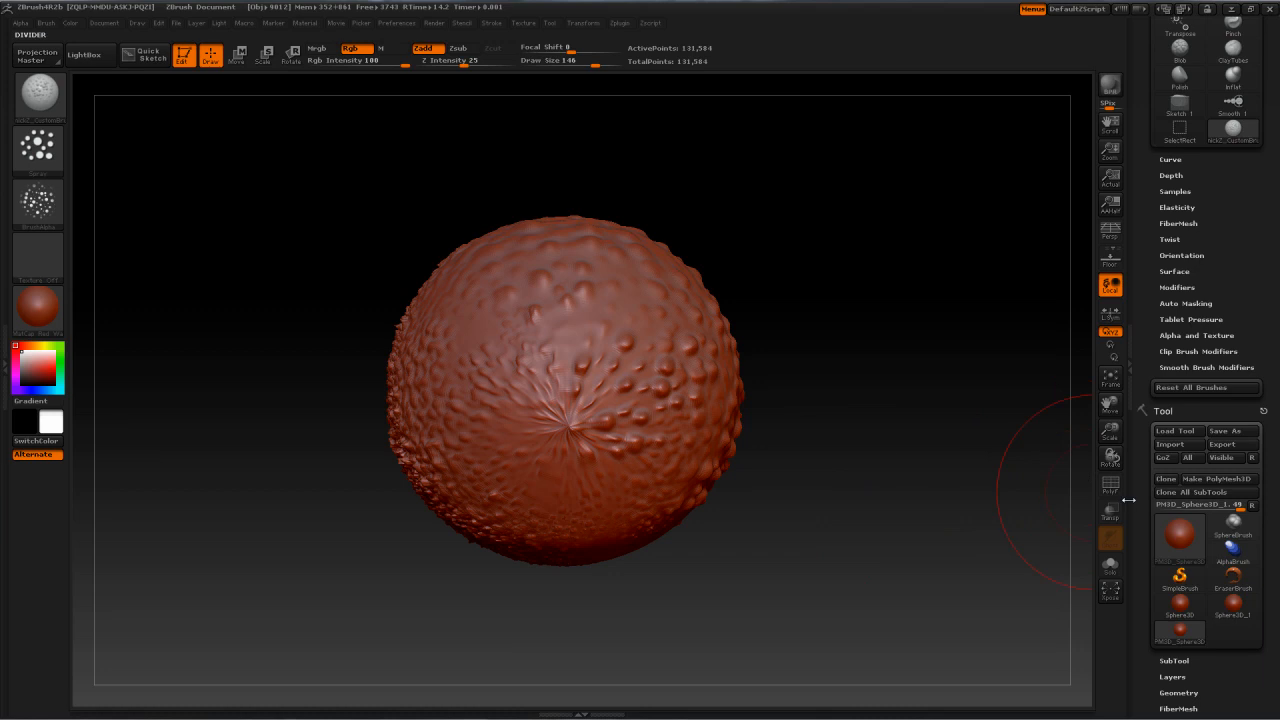
drag(570, 408, 580, 456)
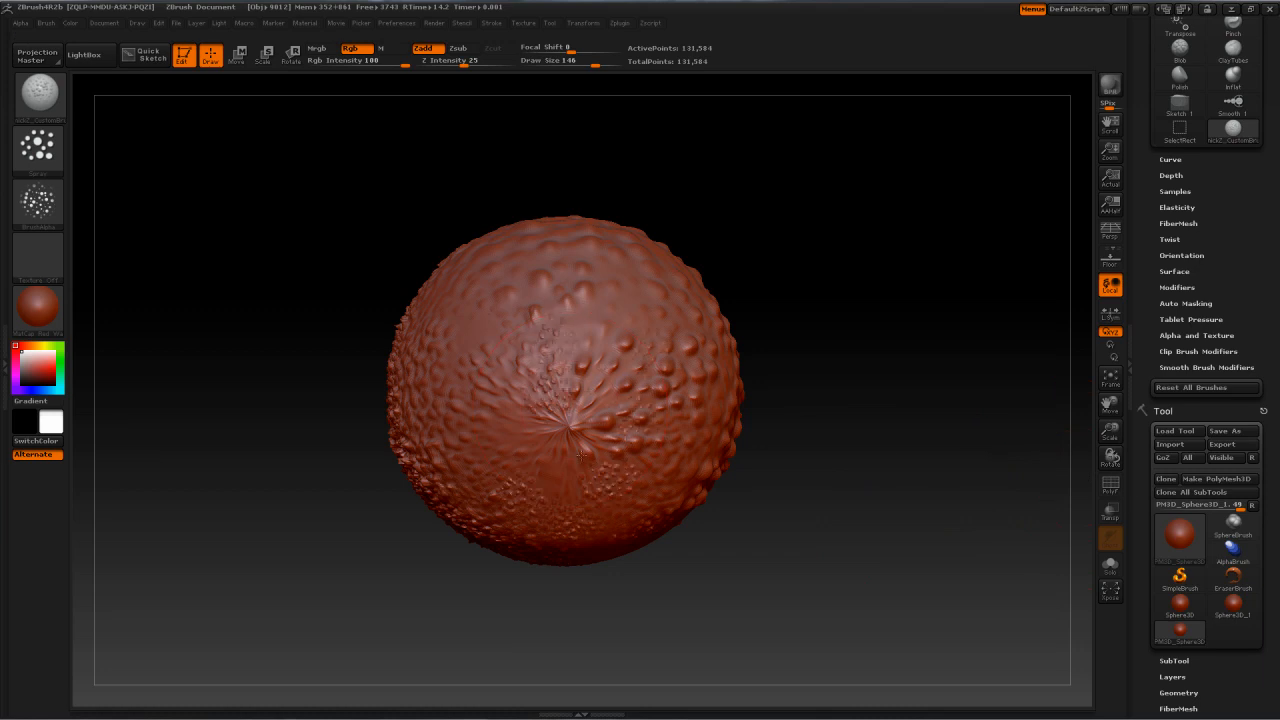
key(ctrl+z)
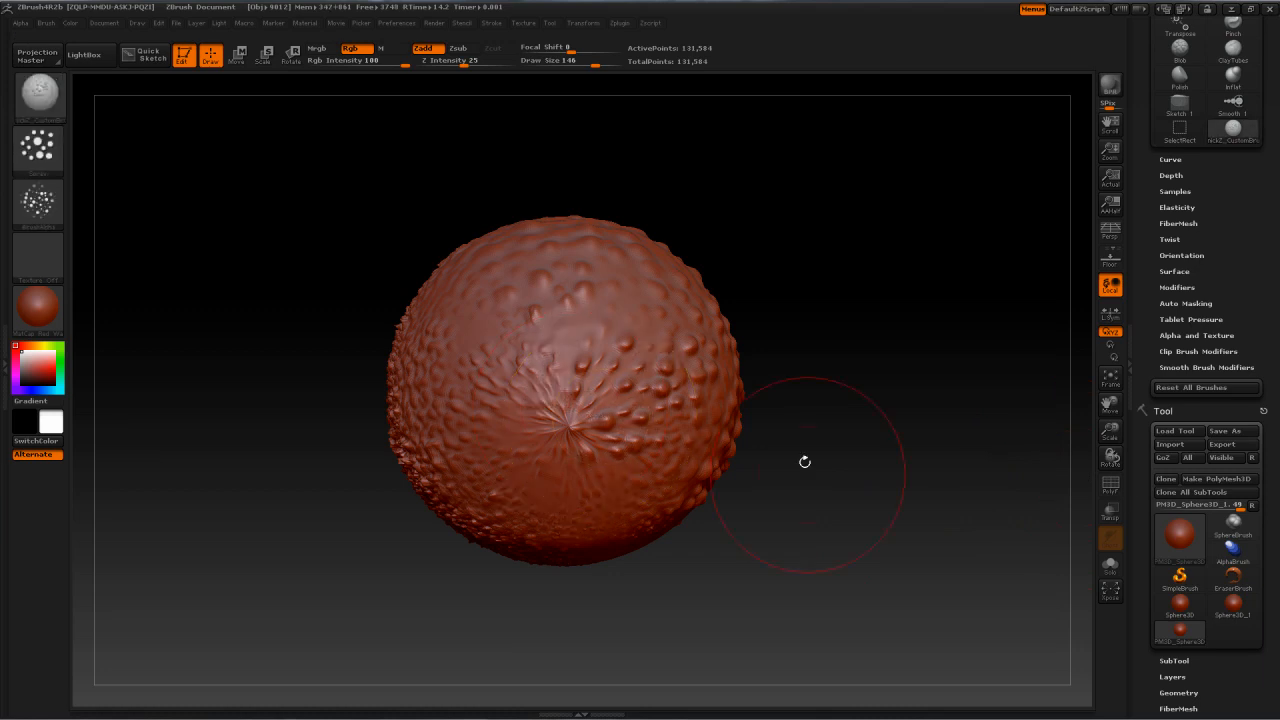
Step: Convert the sphere to DynaMesh at resolution 488 without freezing its subdivision levels
drag(805, 462, 1004, 565)
drag(1150, 600, 1151, 531)
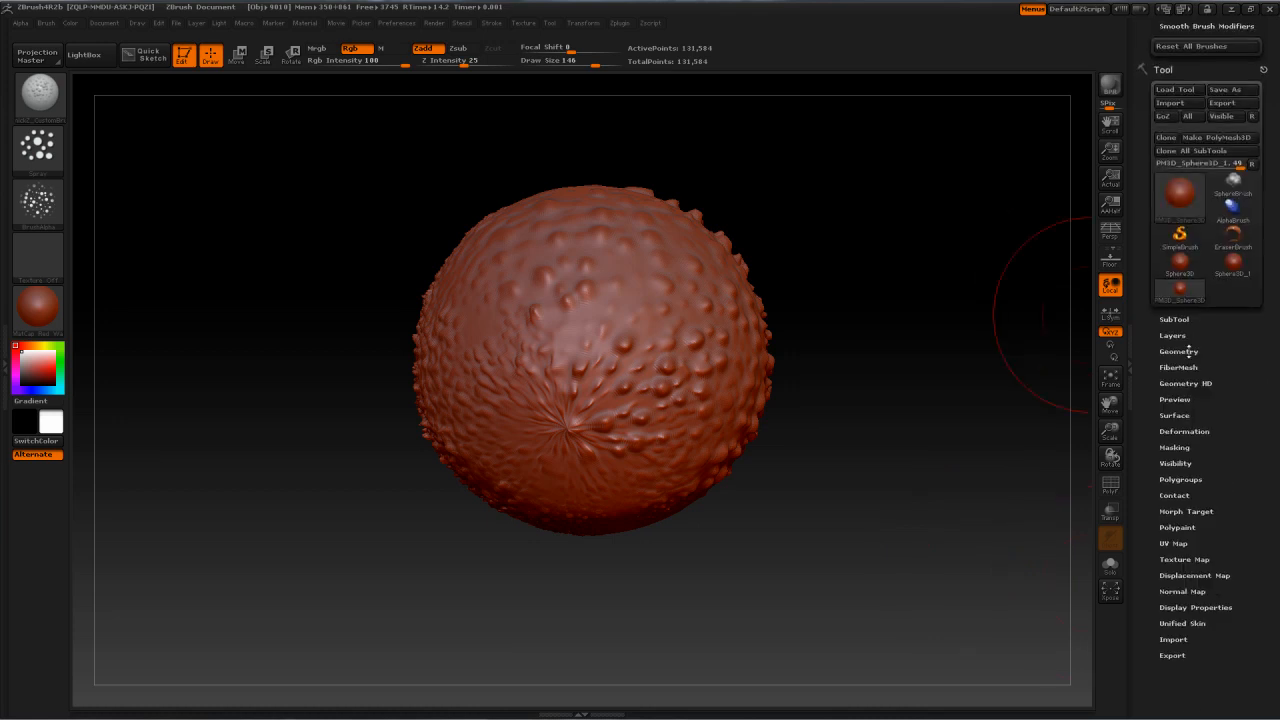
click(1180, 351)
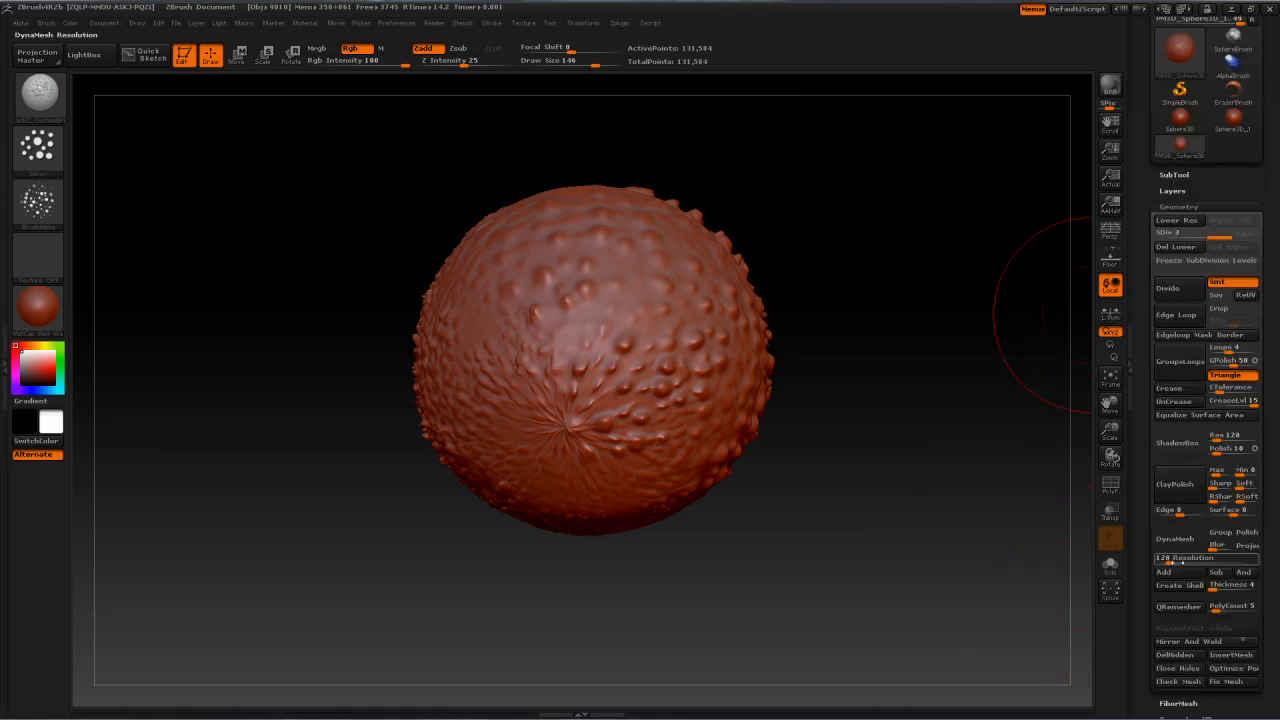
click(1180, 557)
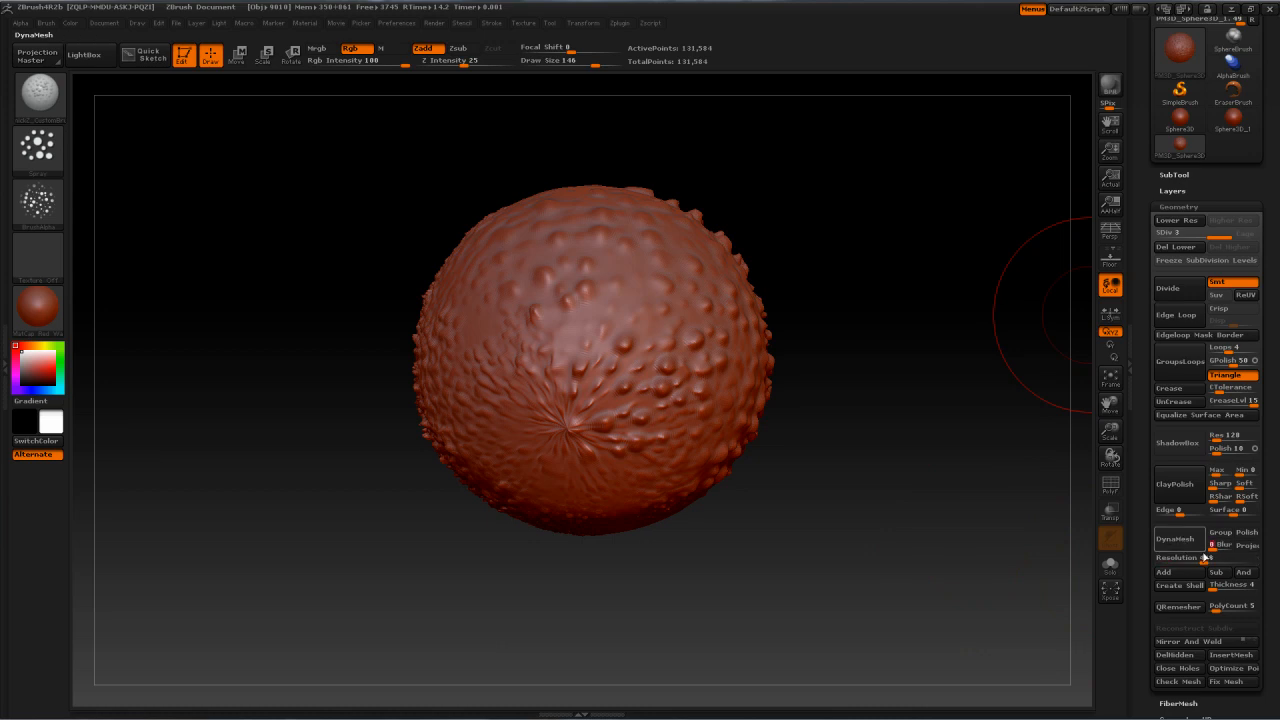
click(1185, 540)
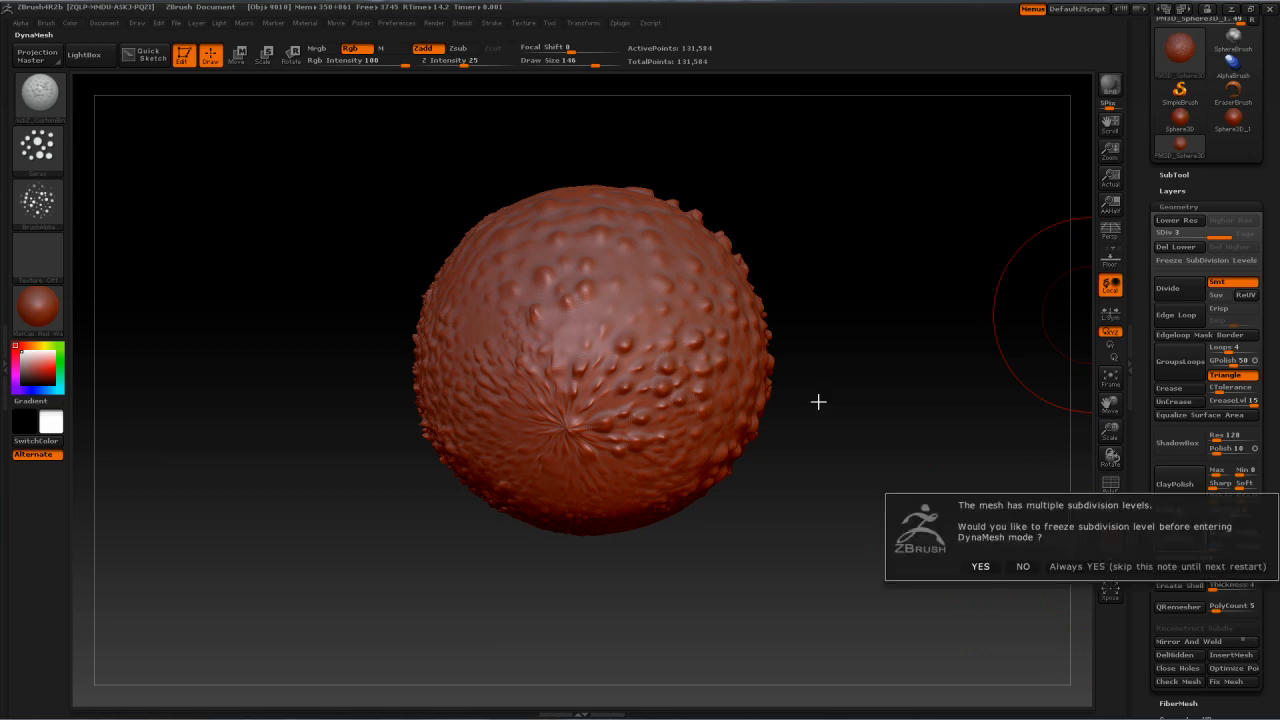
click(1023, 567)
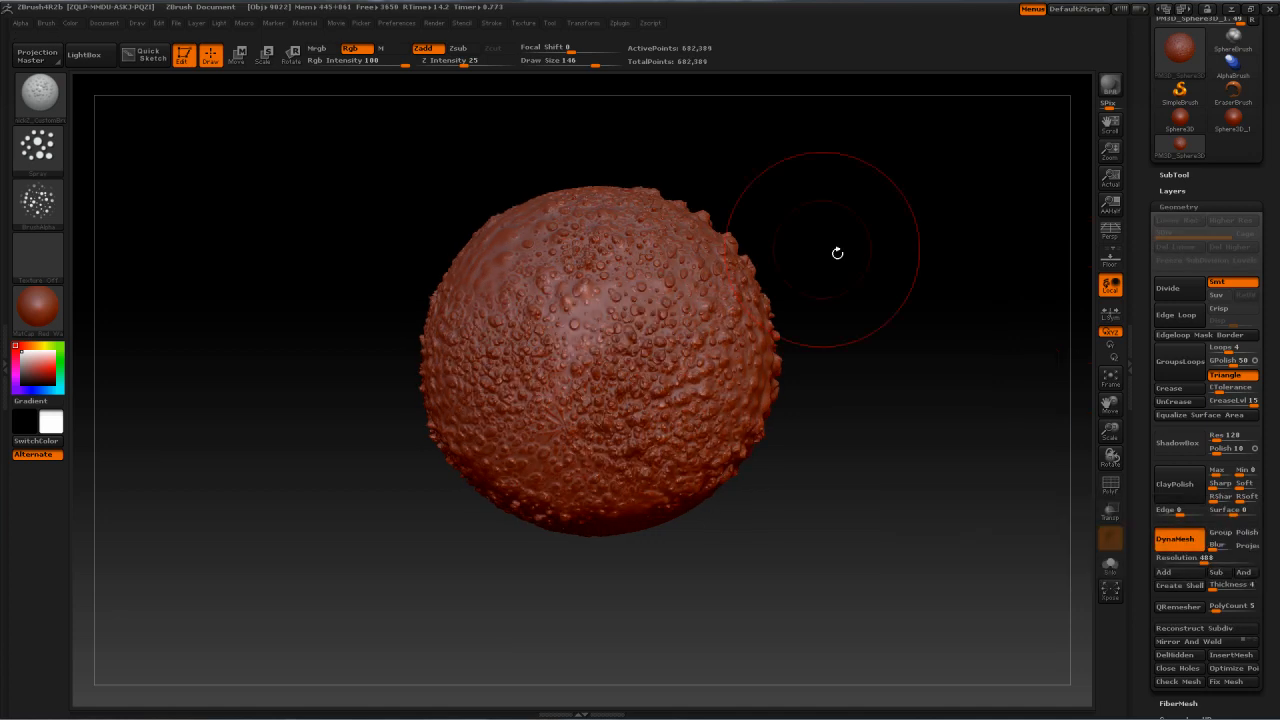
Step: Spray the dot pattern over the DynaMesh sphere from several sides to cover it in dense texture
mouse_move(837, 253)
mouse_down()
mouse_move(706, 569)
mouse_move(812, 537)
mouse_move(674, 545)
mouse_move(790, 497)
mouse_move(853, 385)
mouse_up()
drag(791, 209, 755, 199)
mouse_move(734, 361)
mouse_down()
mouse_move(653, 327)
mouse_move(709, 438)
mouse_move(901, 206)
mouse_move(249, 311)
mouse_up()
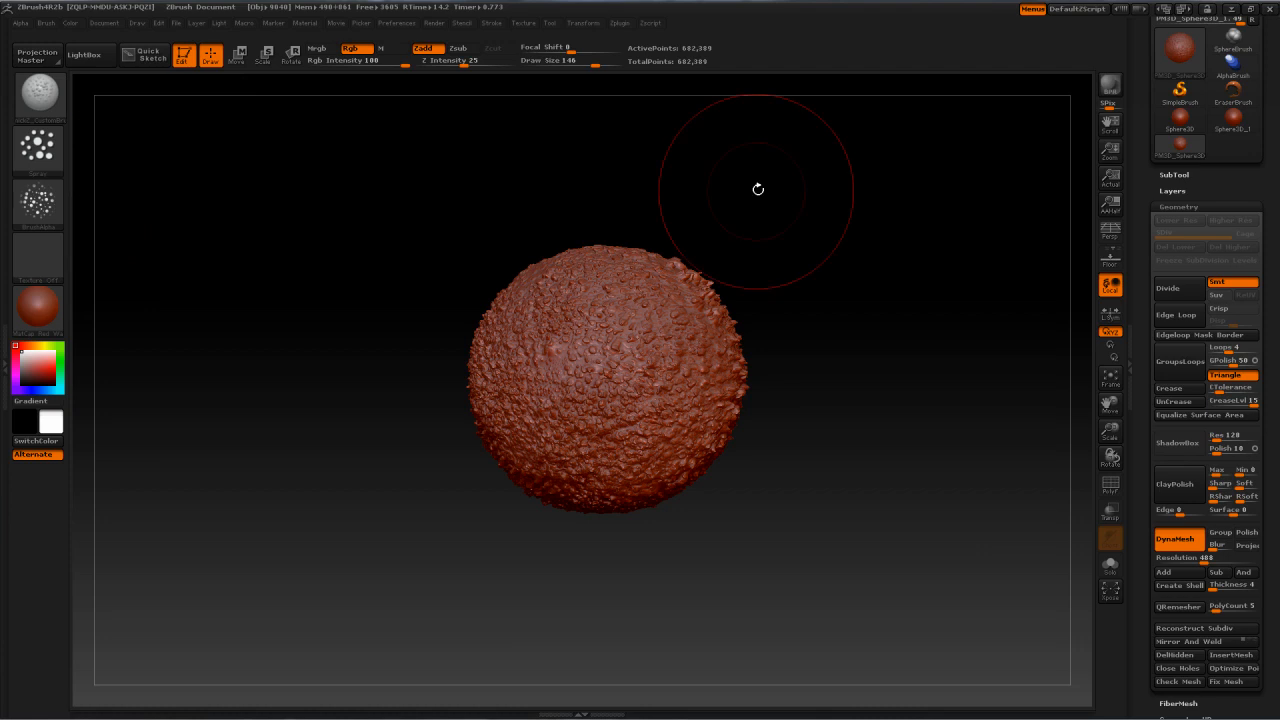
drag(758, 189, 784, 273)
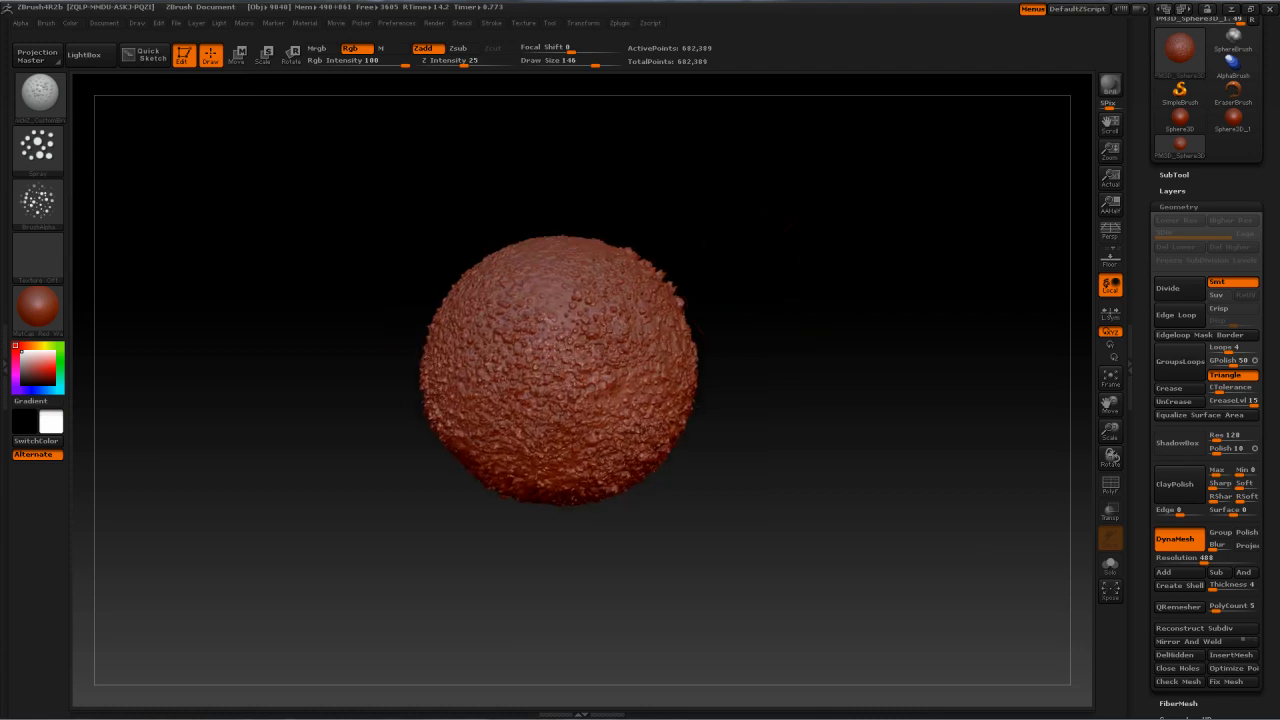
drag(614, 408, 579, 339)
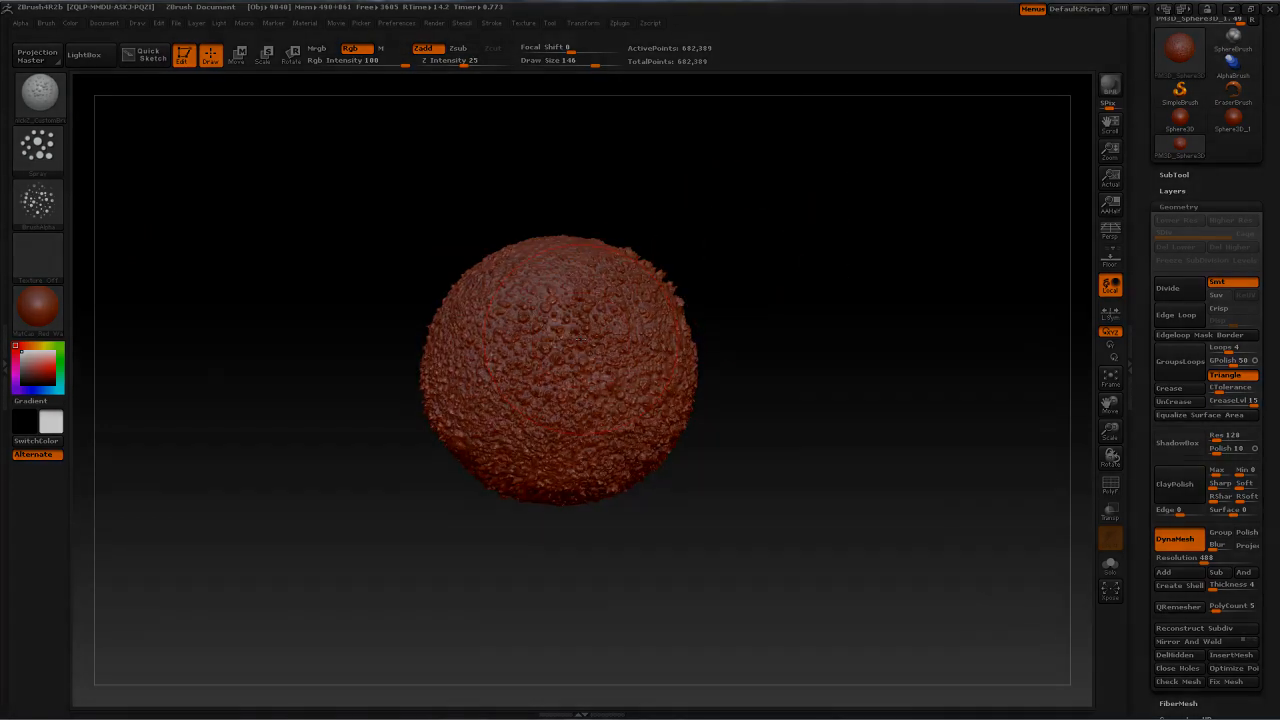